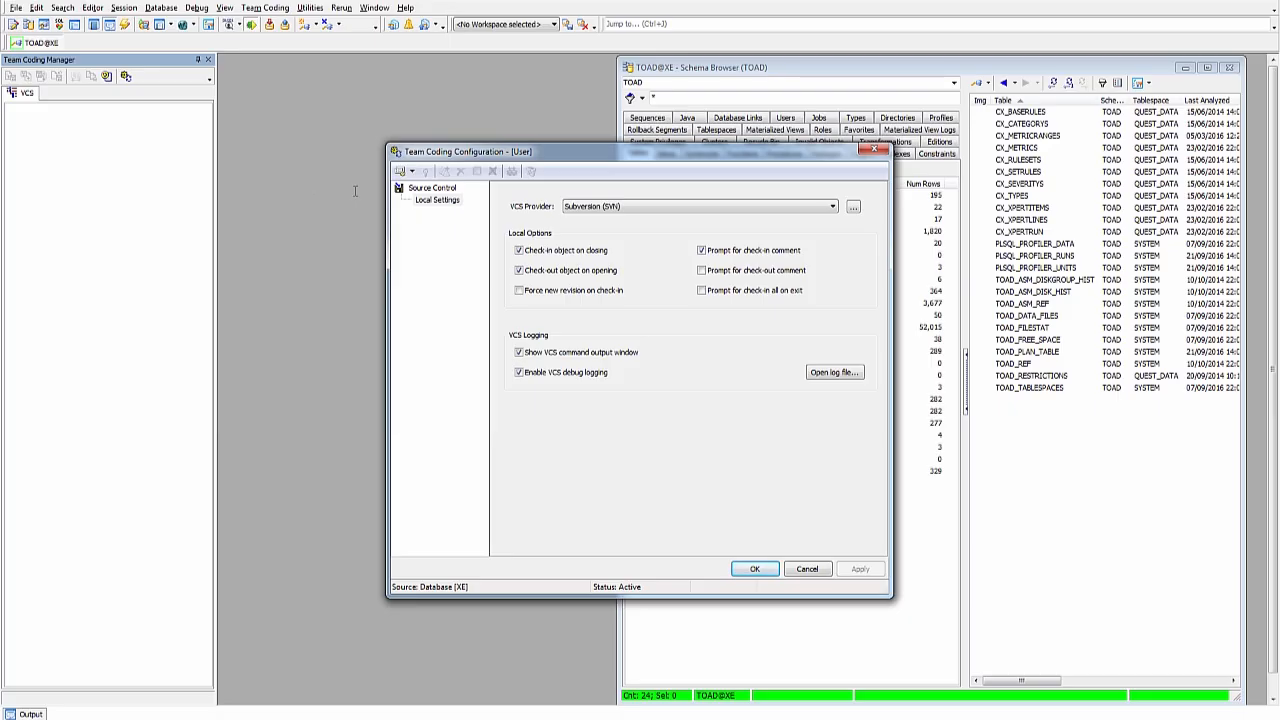
Step: Show the Install dropdown options in the Team Coding Configuration dialog
left_click(411, 172)
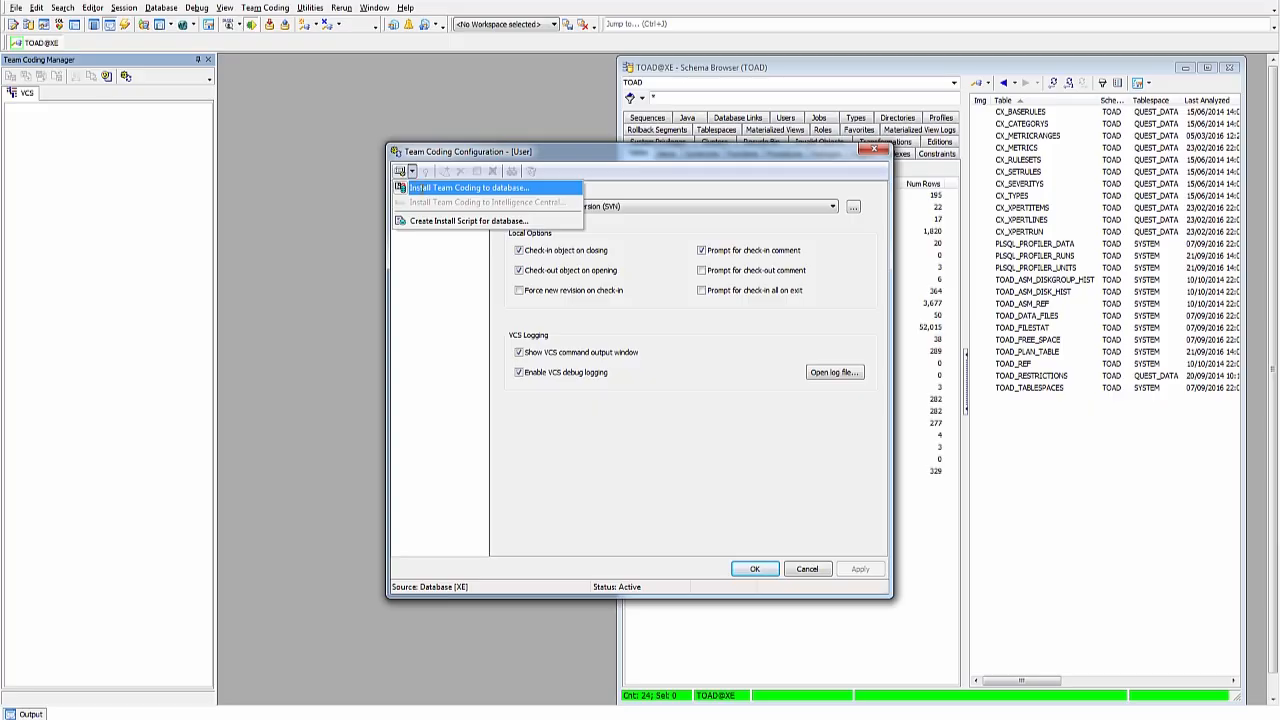
Step: Install Team Coding into the TOAD schema with TC_ADMIN_ROLE and default tablespaces
left_click(468, 188)
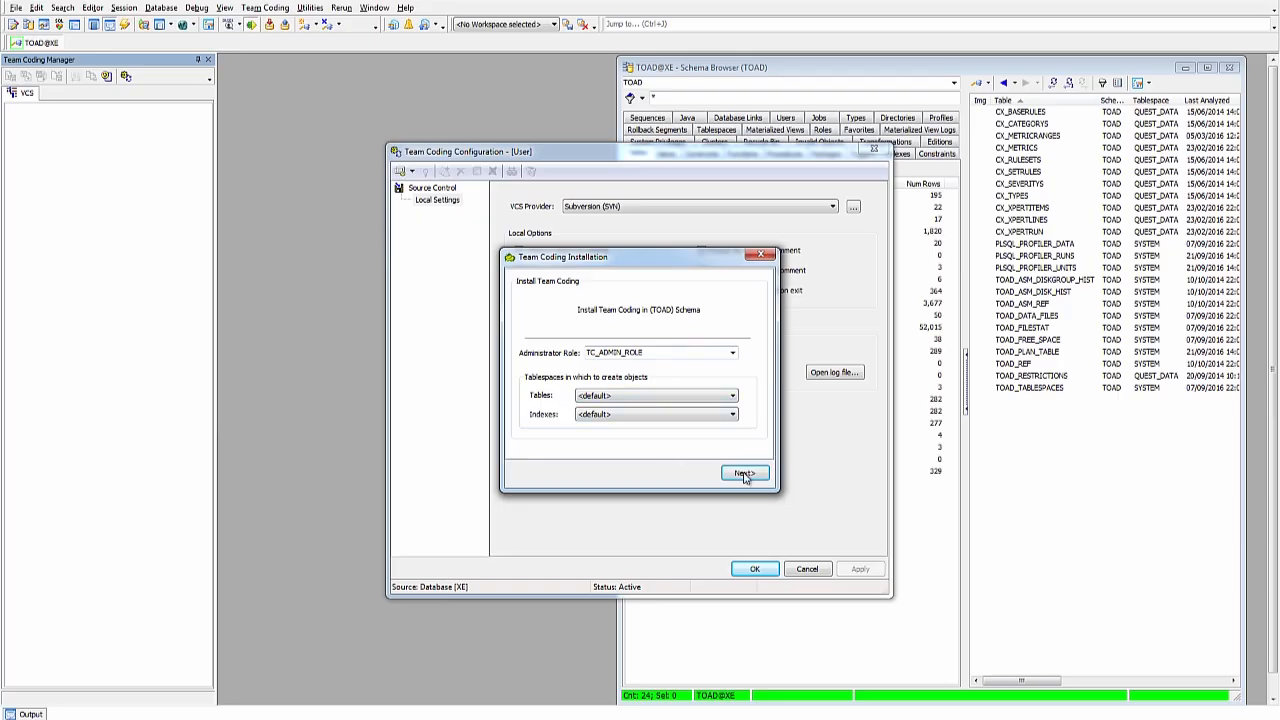
left_click(747, 475)
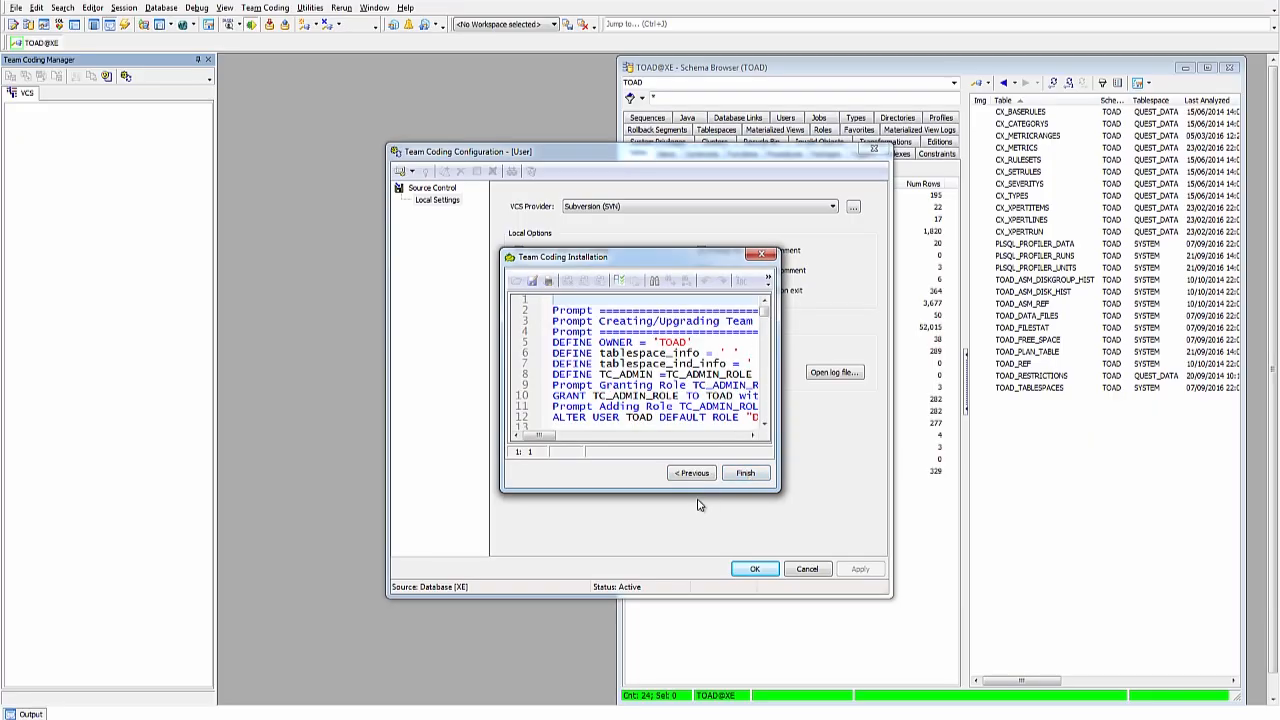
left_click(745, 475)
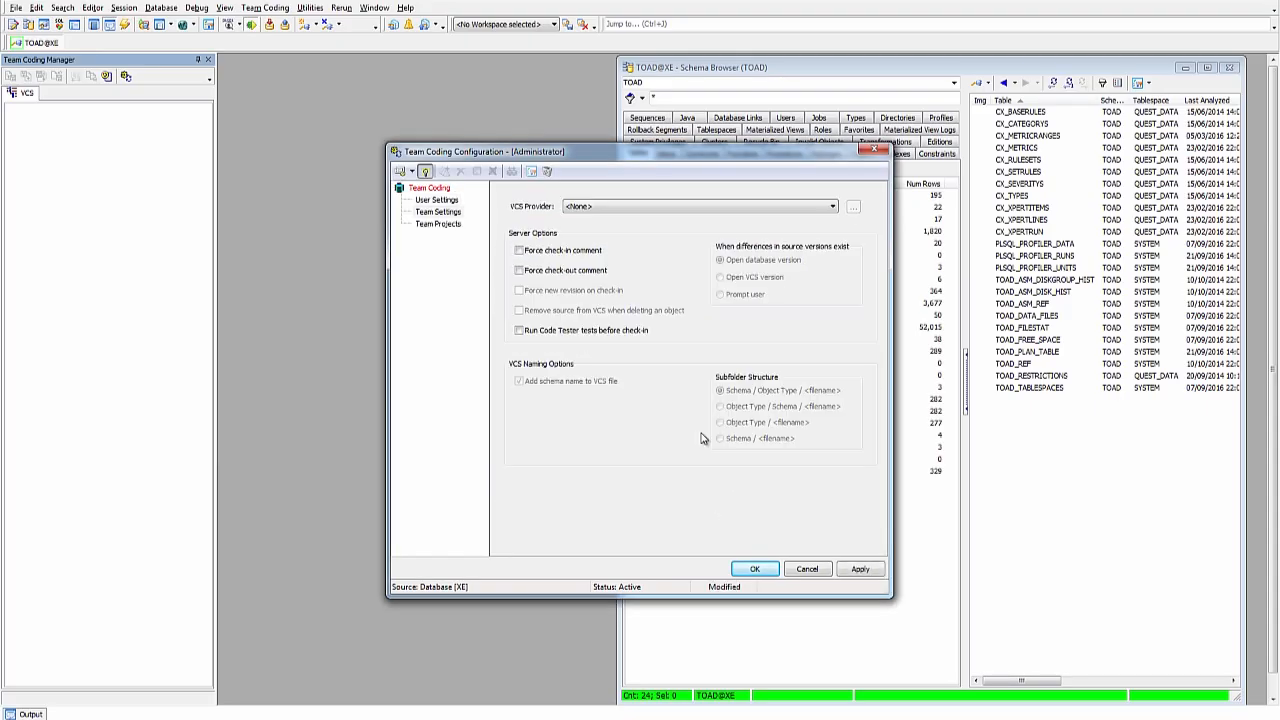
Step: Set the VCS provider to Subversion (SVN) and accept its Client, Server Defaults and Options settings
left_click(833, 207)
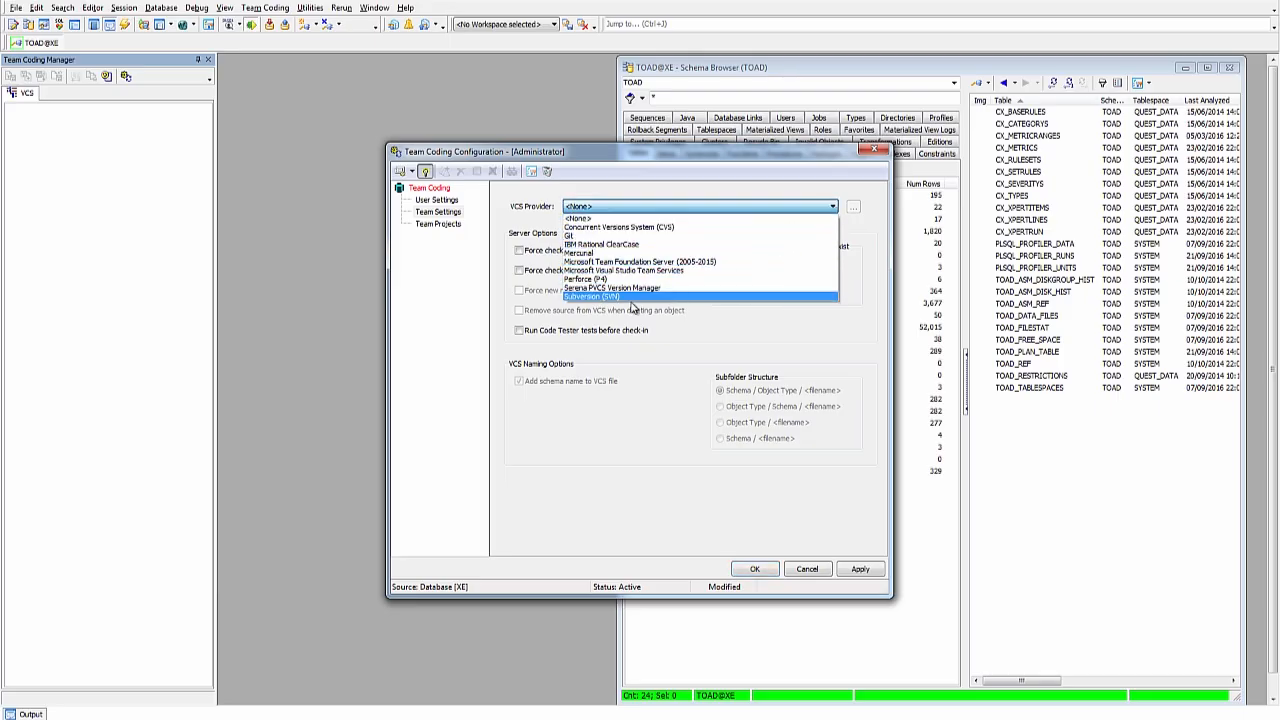
left_click(606, 297)
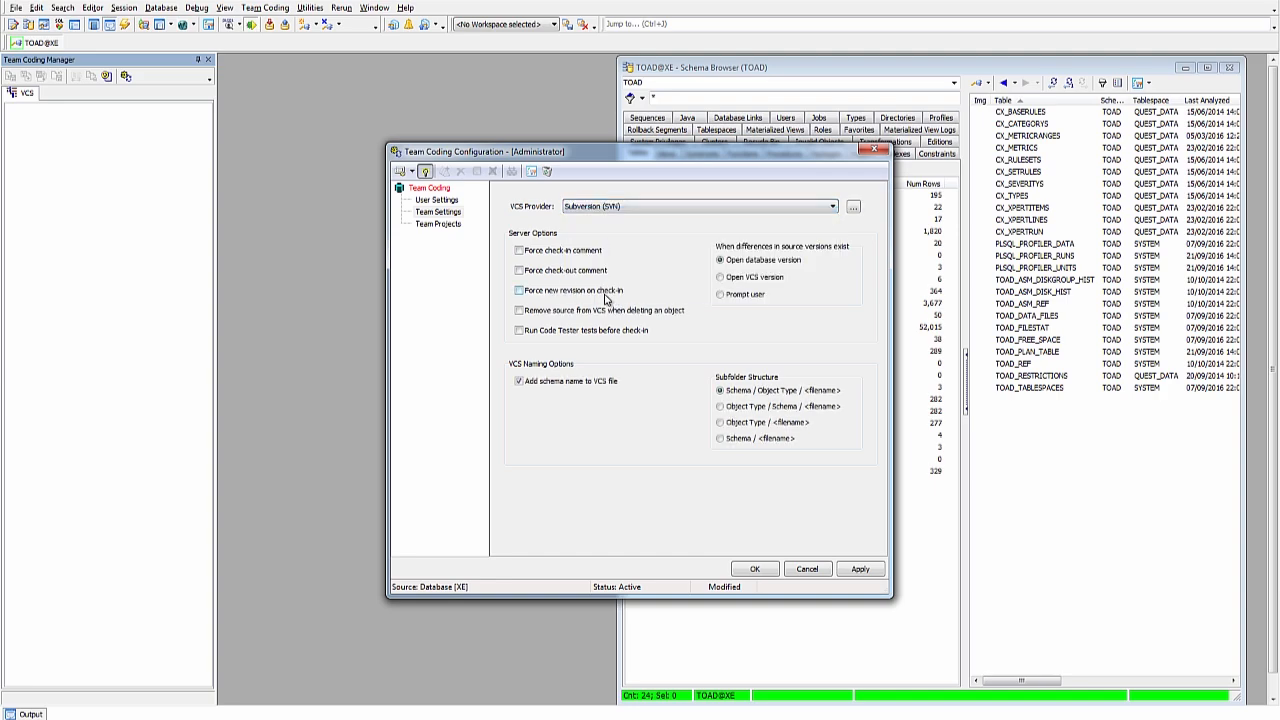
left_click(854, 208)
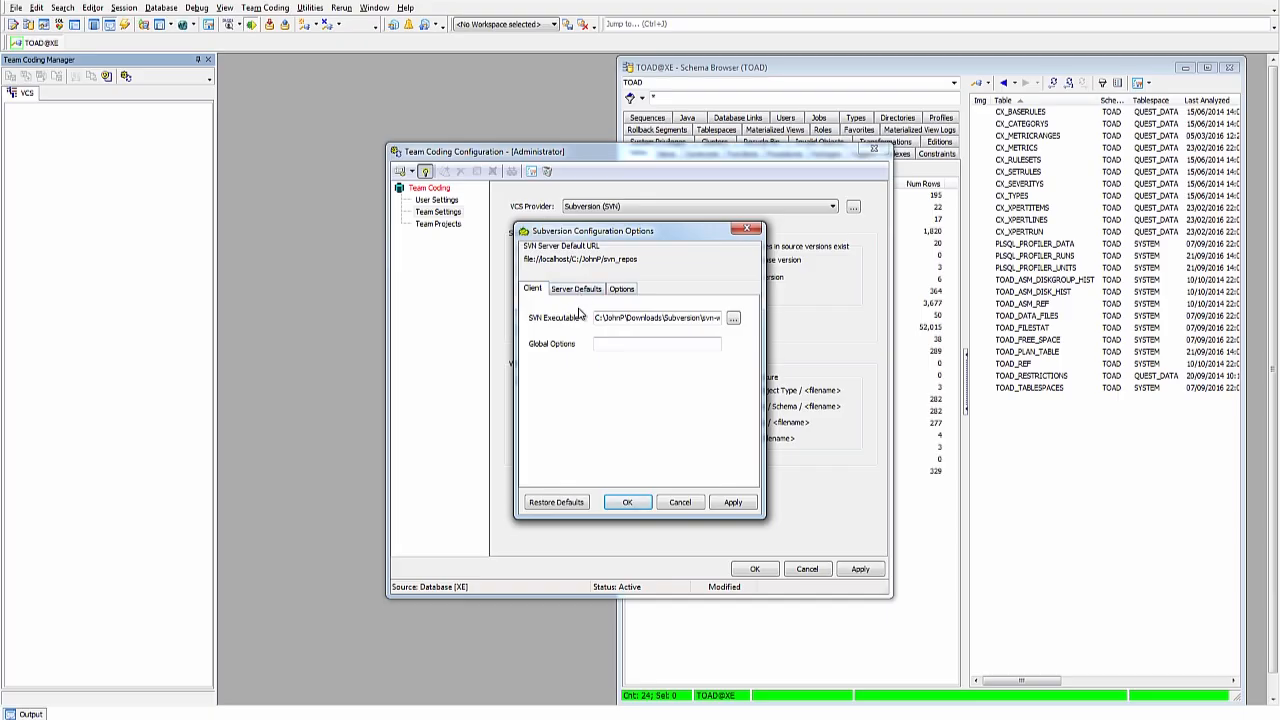
left_click(579, 290)
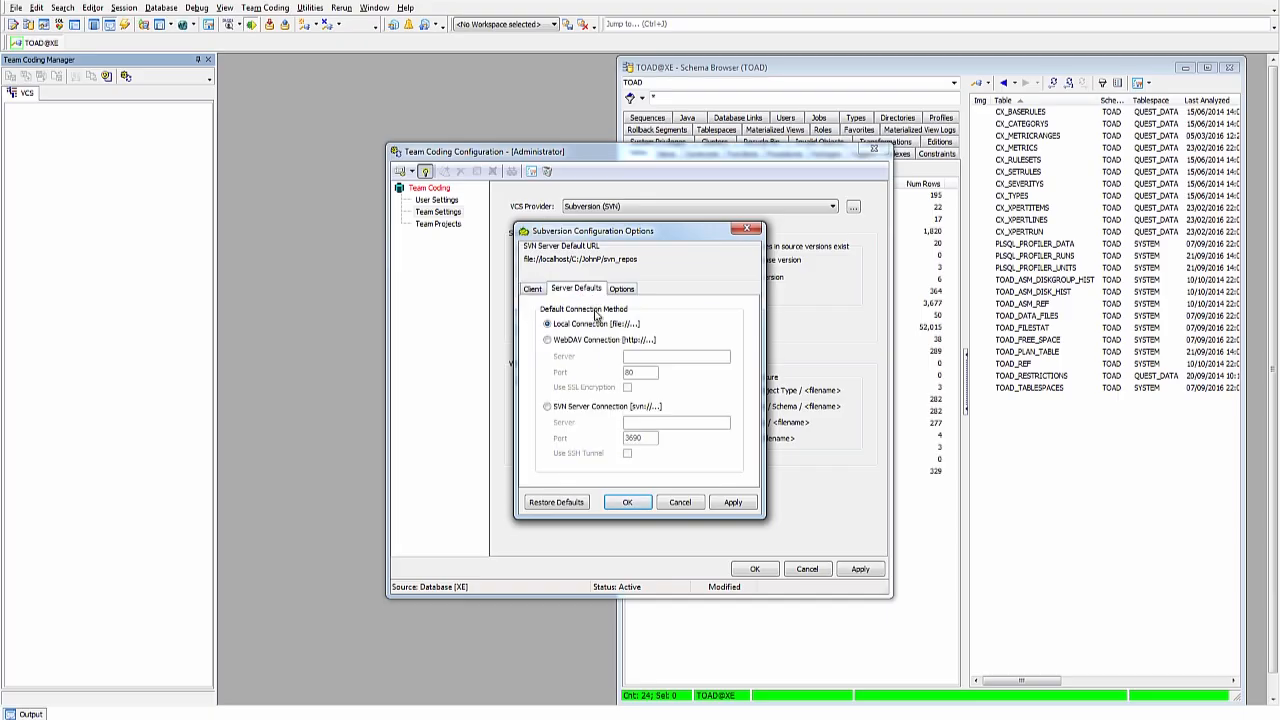
left_click(622, 291)
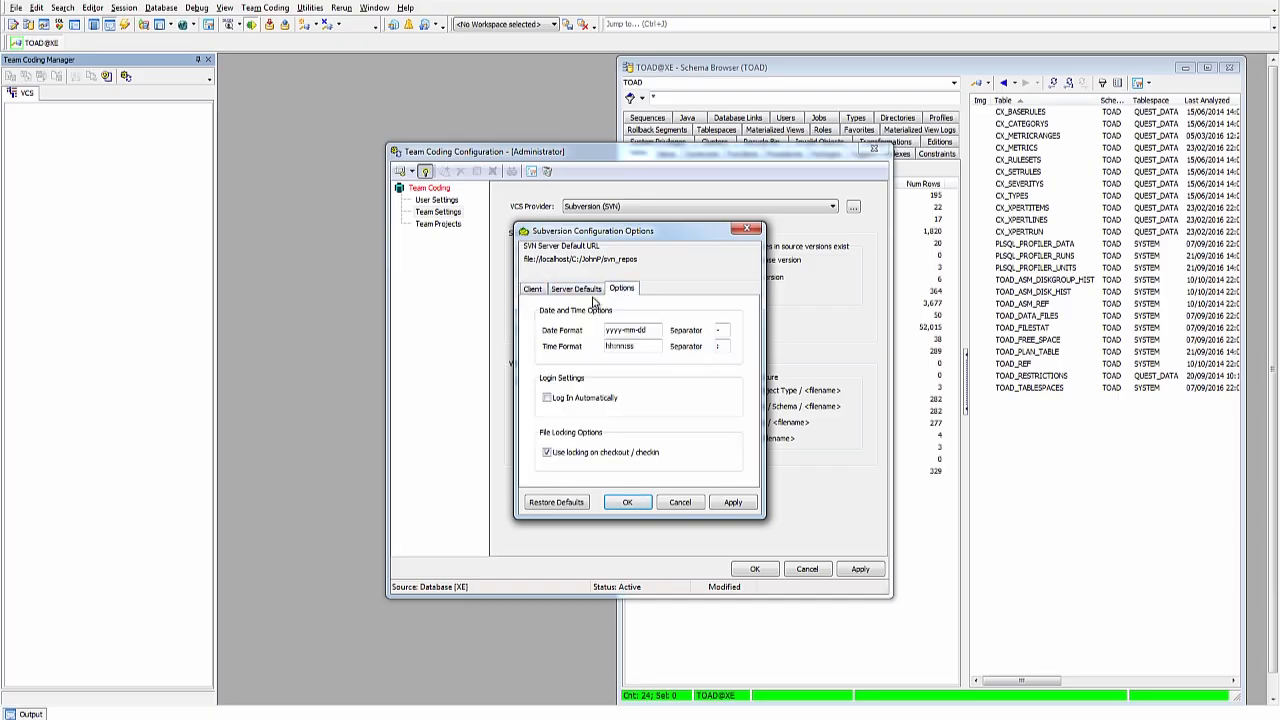
left_click(630, 503)
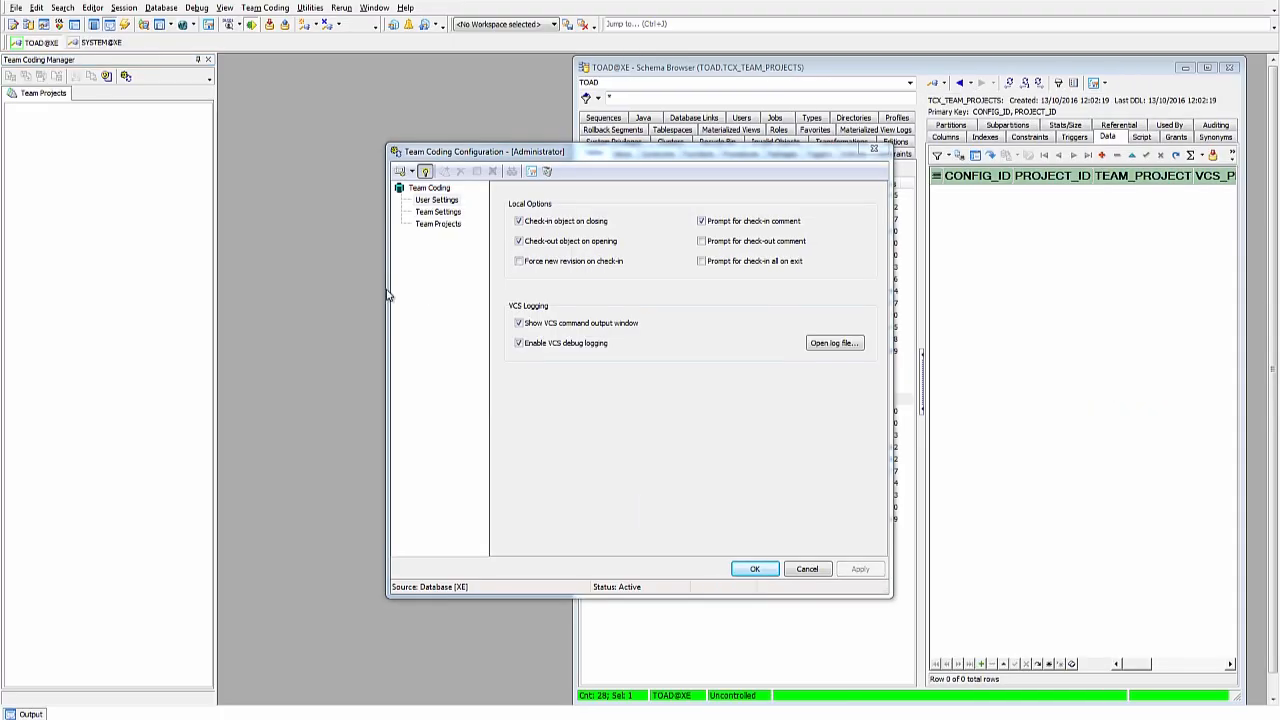
Step: Verify Subversion (SVN) in Team Settings, then start a new project on the Team Projects page
left_click(440, 212)
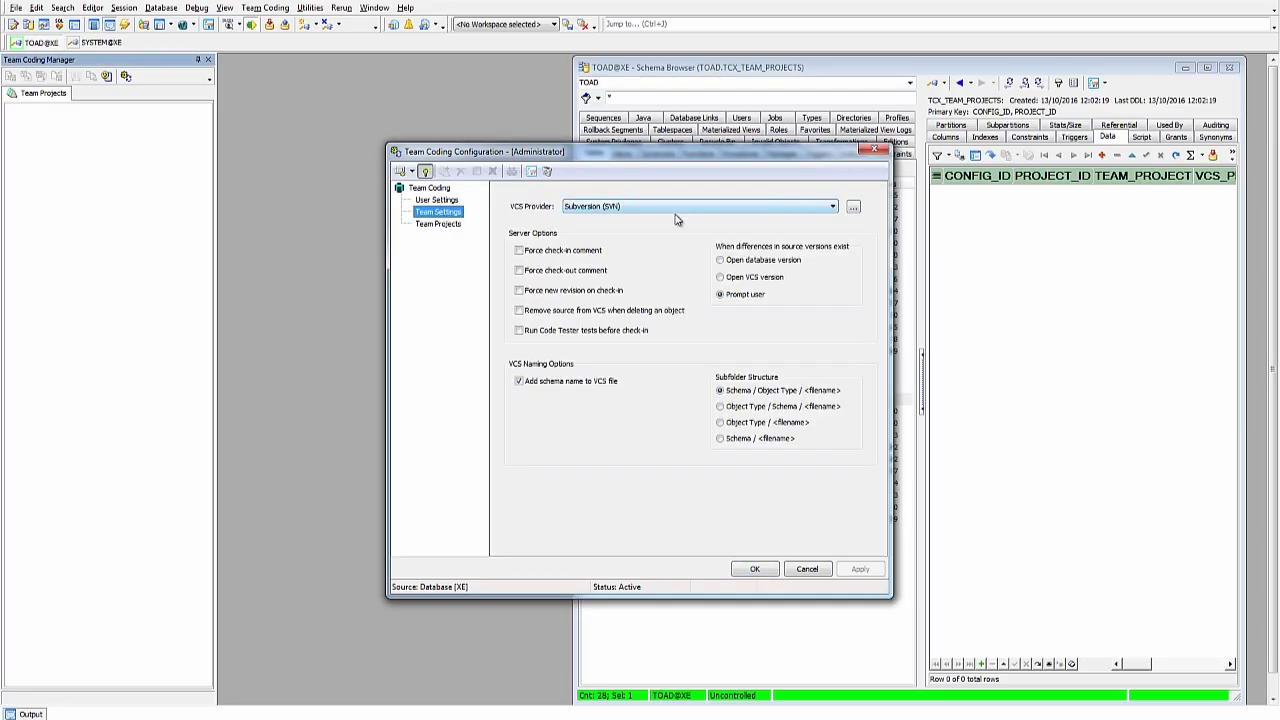
left_click(833, 207)
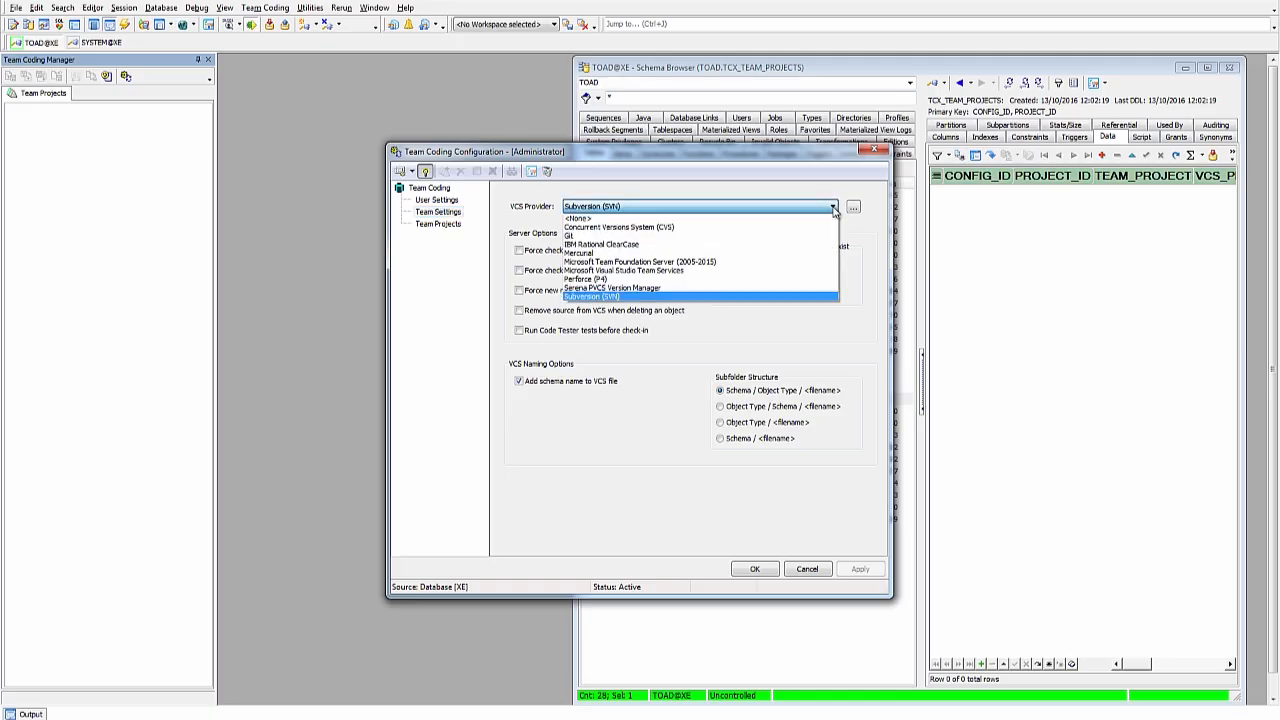
left_click(833, 200)
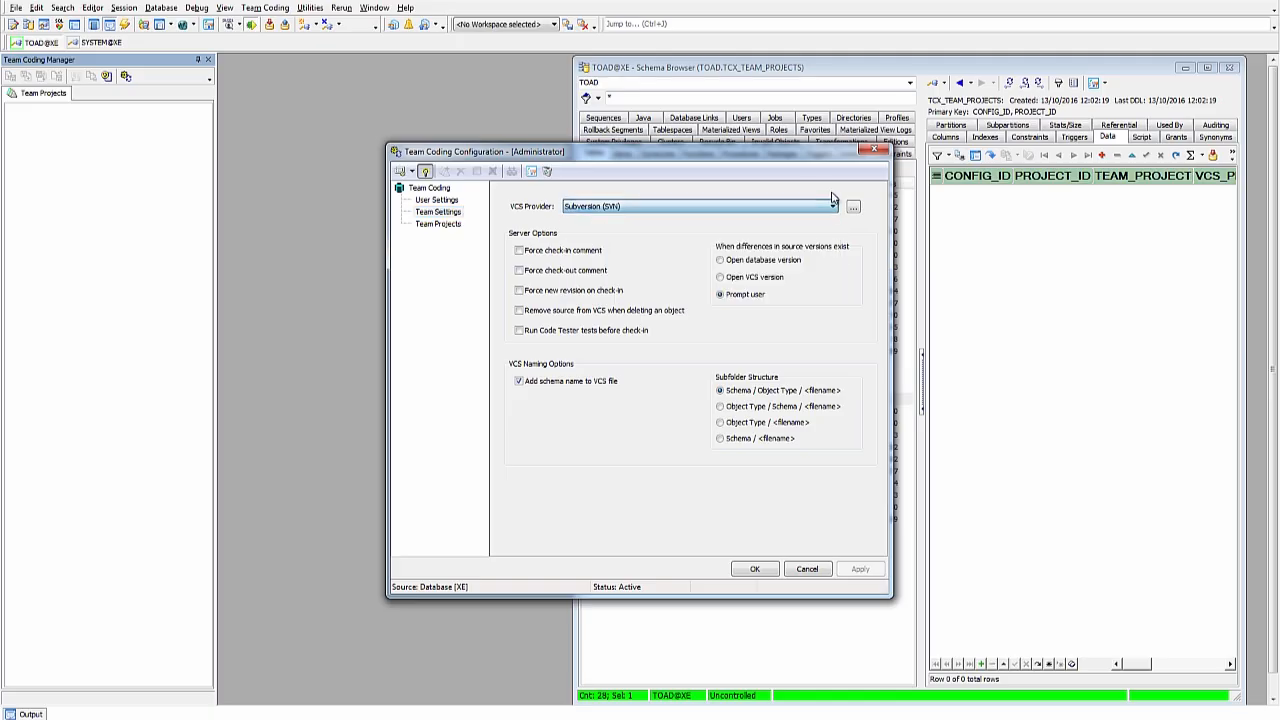
left_click(440, 224)
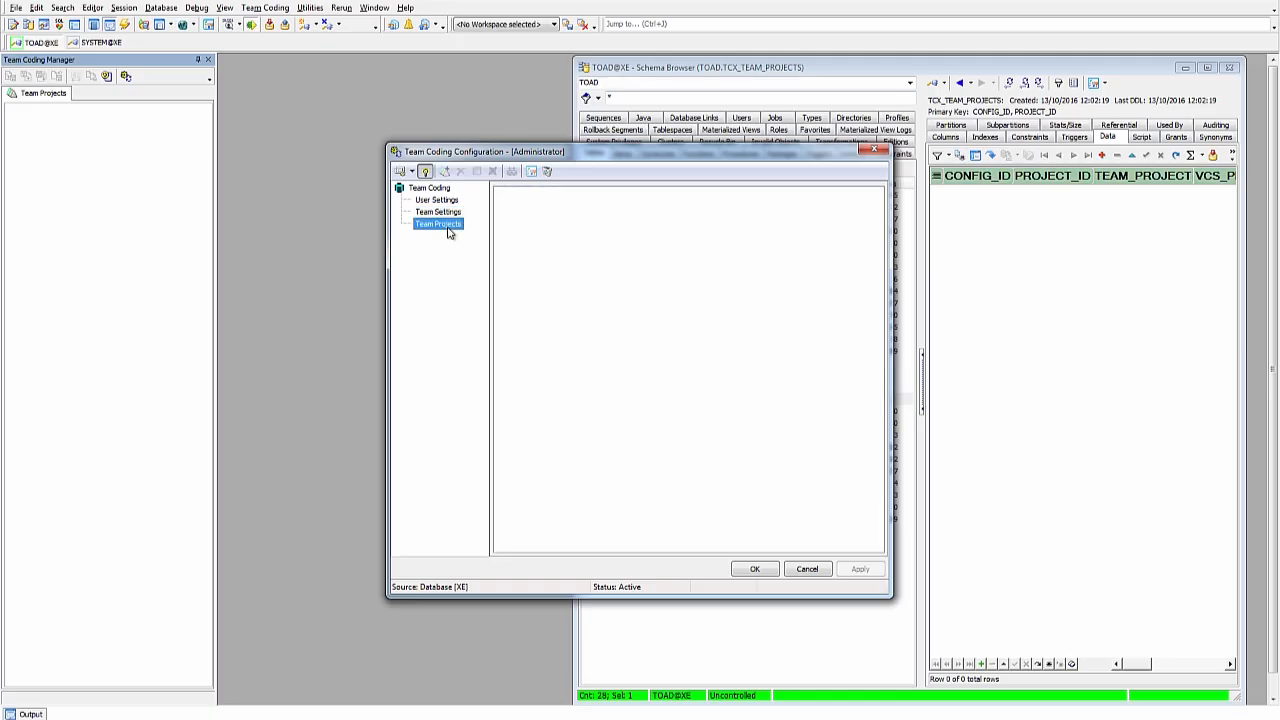
left_click(445, 172)
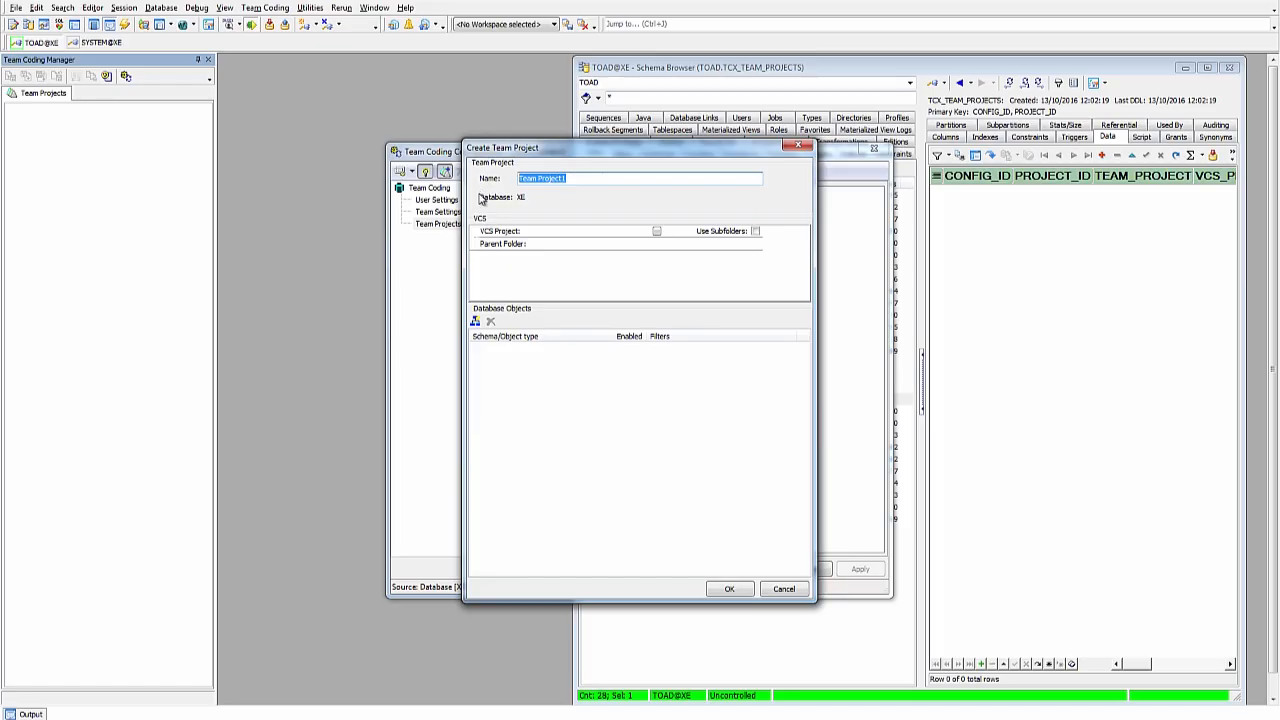
Step: Name the team project Dev_Project, log in to svn_repos, and start a new SVN directory
type("Dev_Project")
left_click(657, 232)
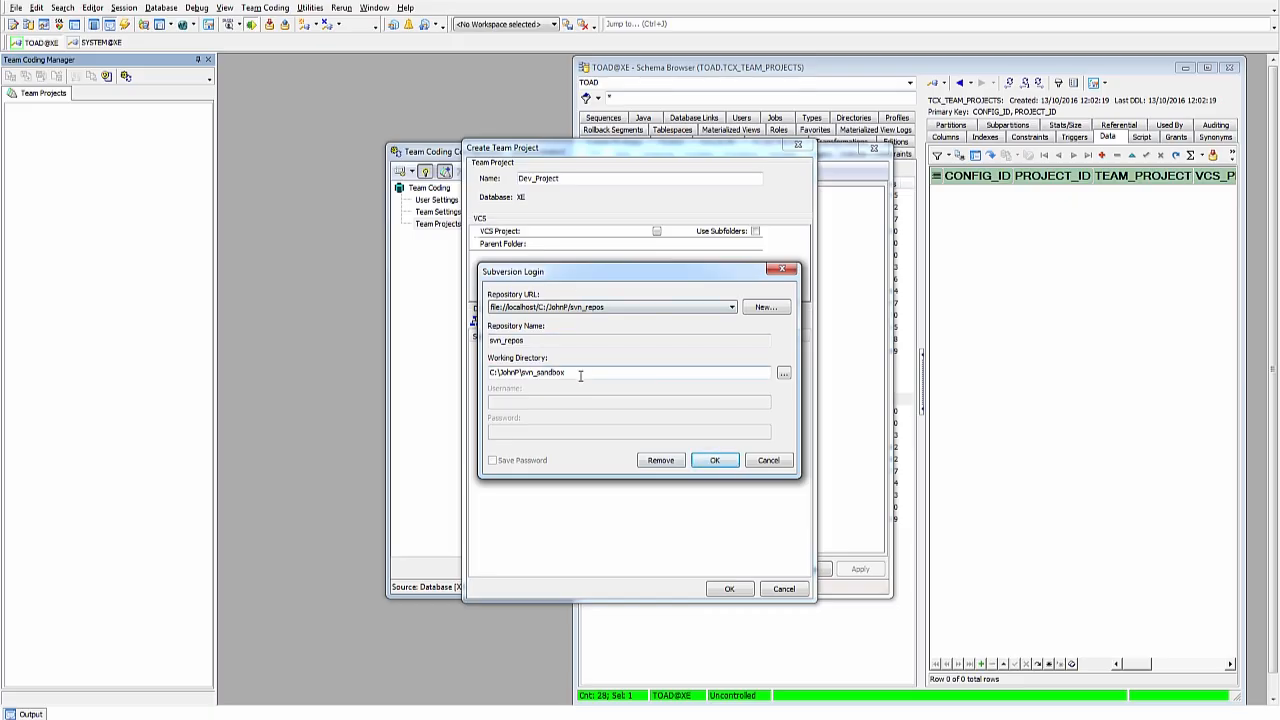
left_click(716, 461)
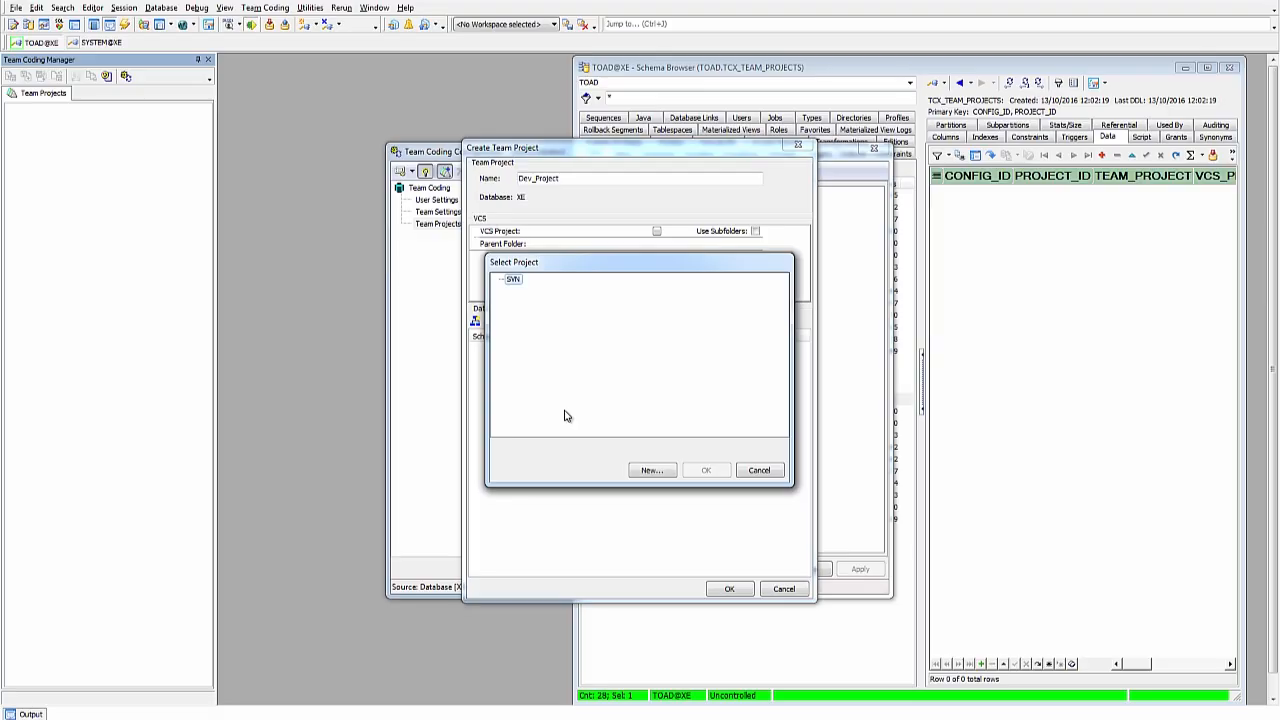
left_click(647, 471)
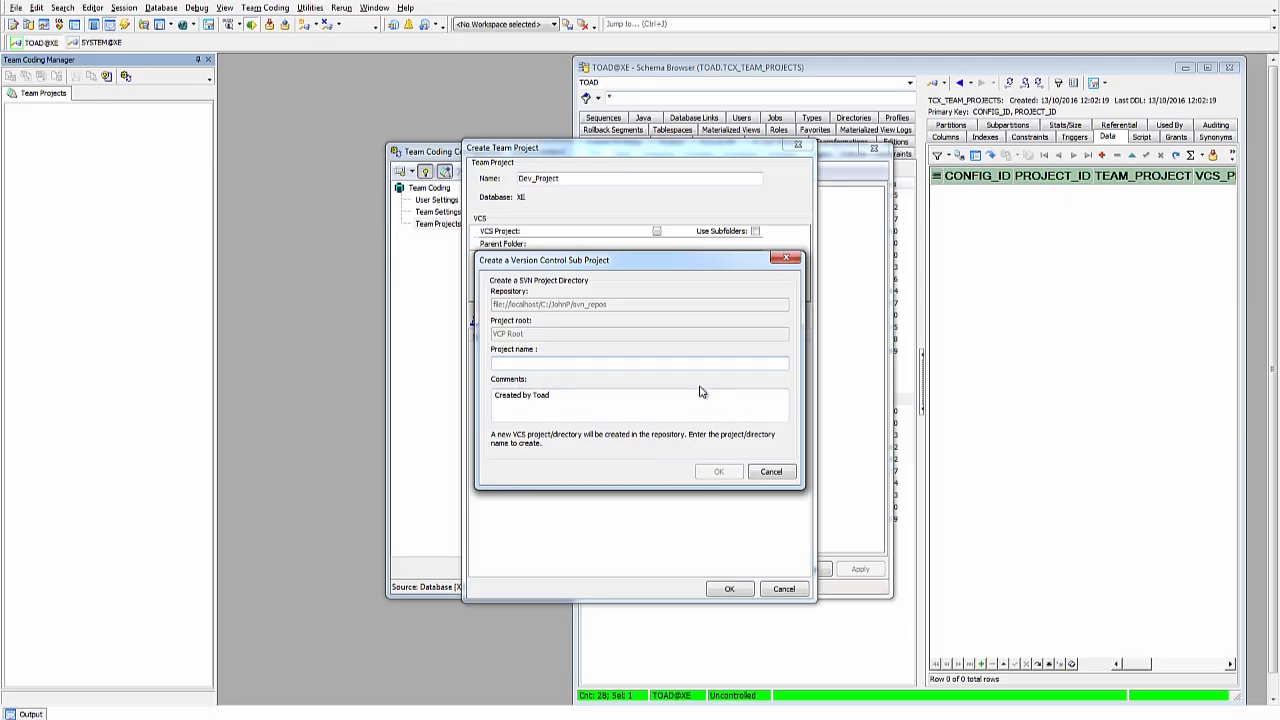
Step: Create the Dev_Project directory in SVN and select it as the VCS project
type("Dev_Project")
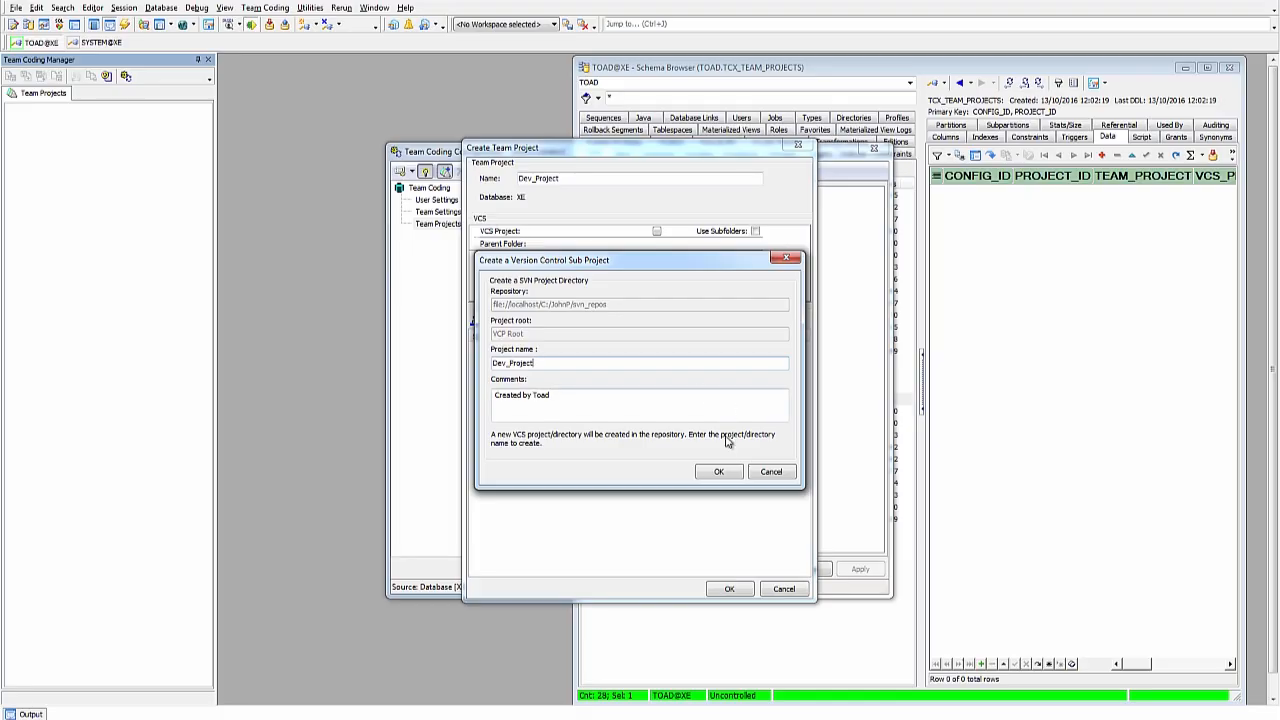
left_click(717, 473)
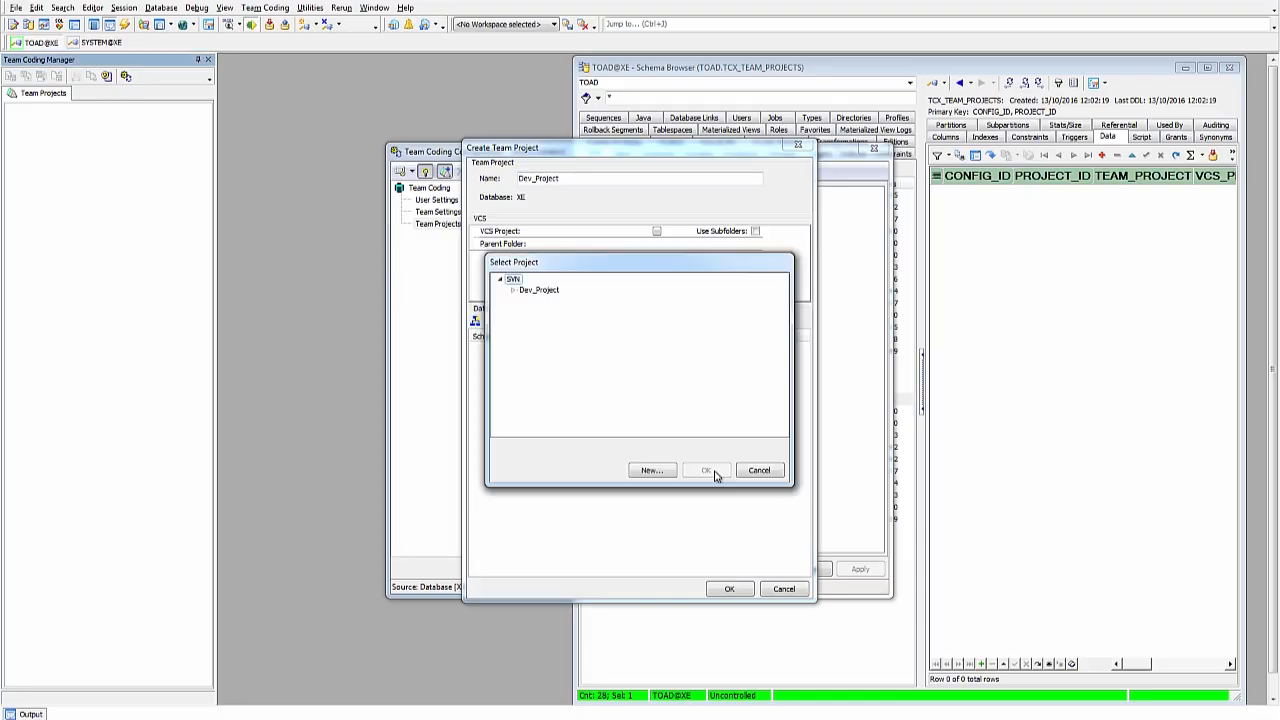
left_click(549, 291)
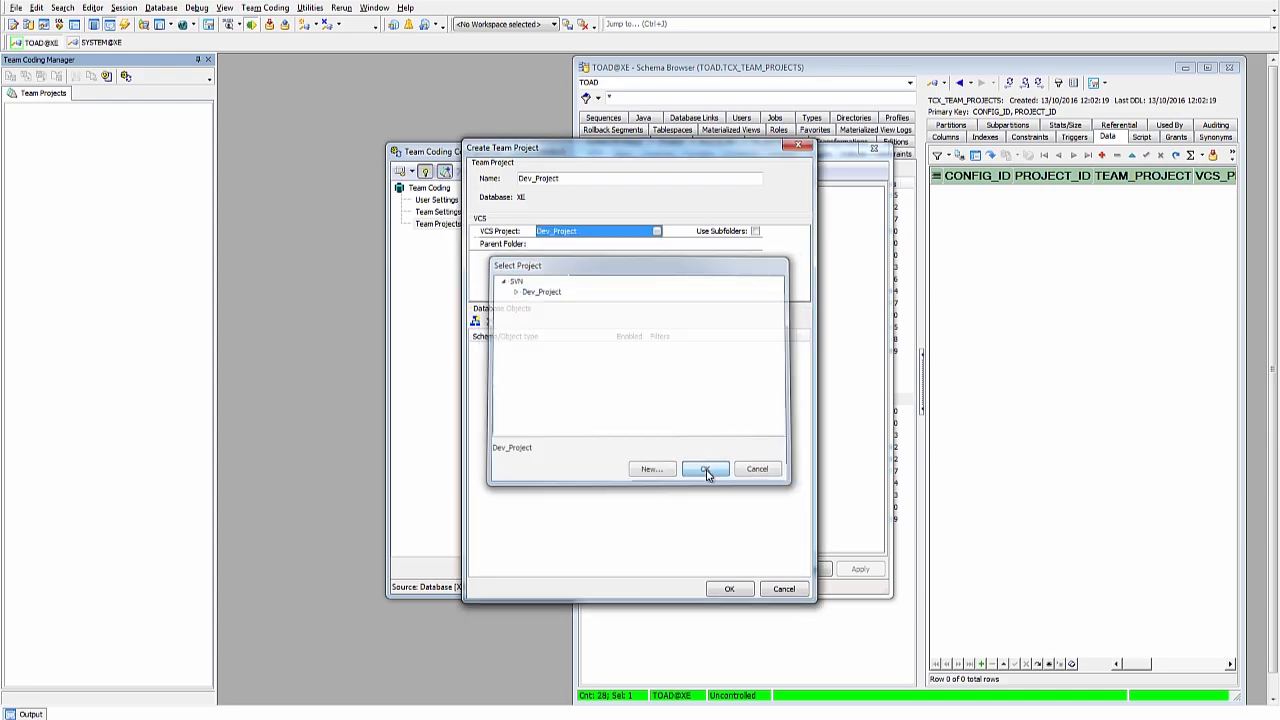
left_click(706, 471)
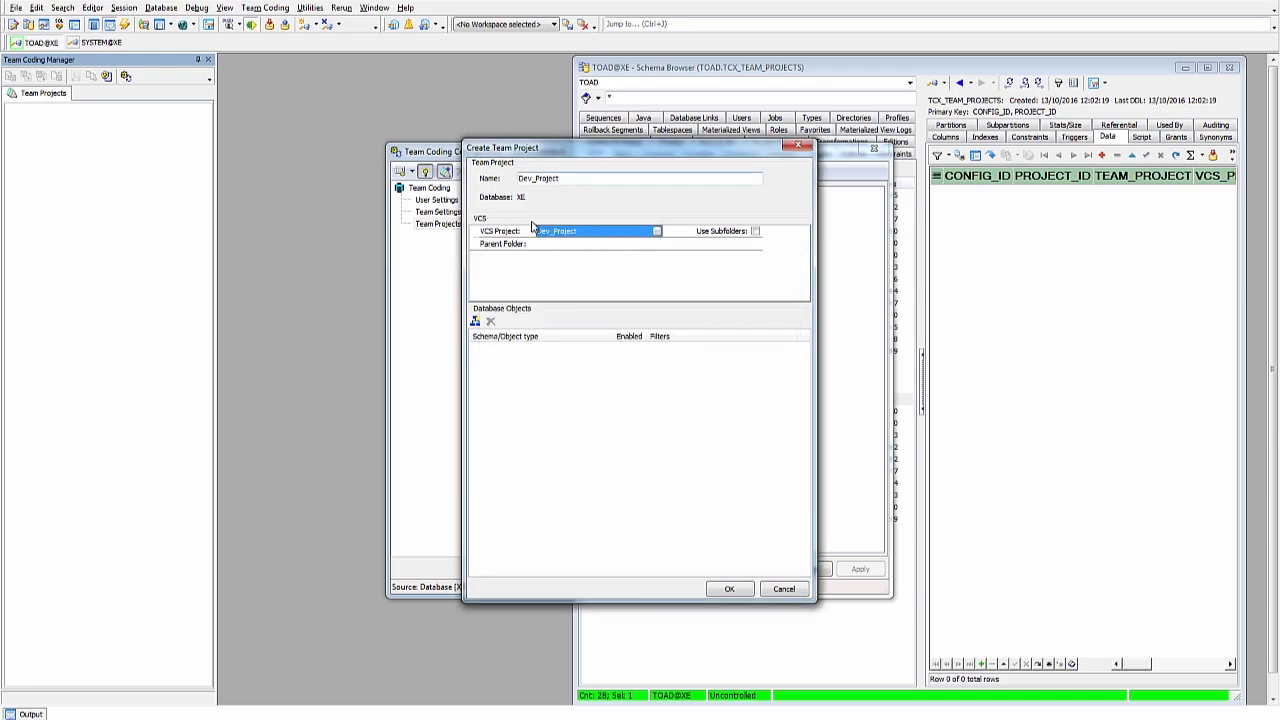
Step: Store project files in subfolders and clear the XE parent folder name
left_click(755, 231)
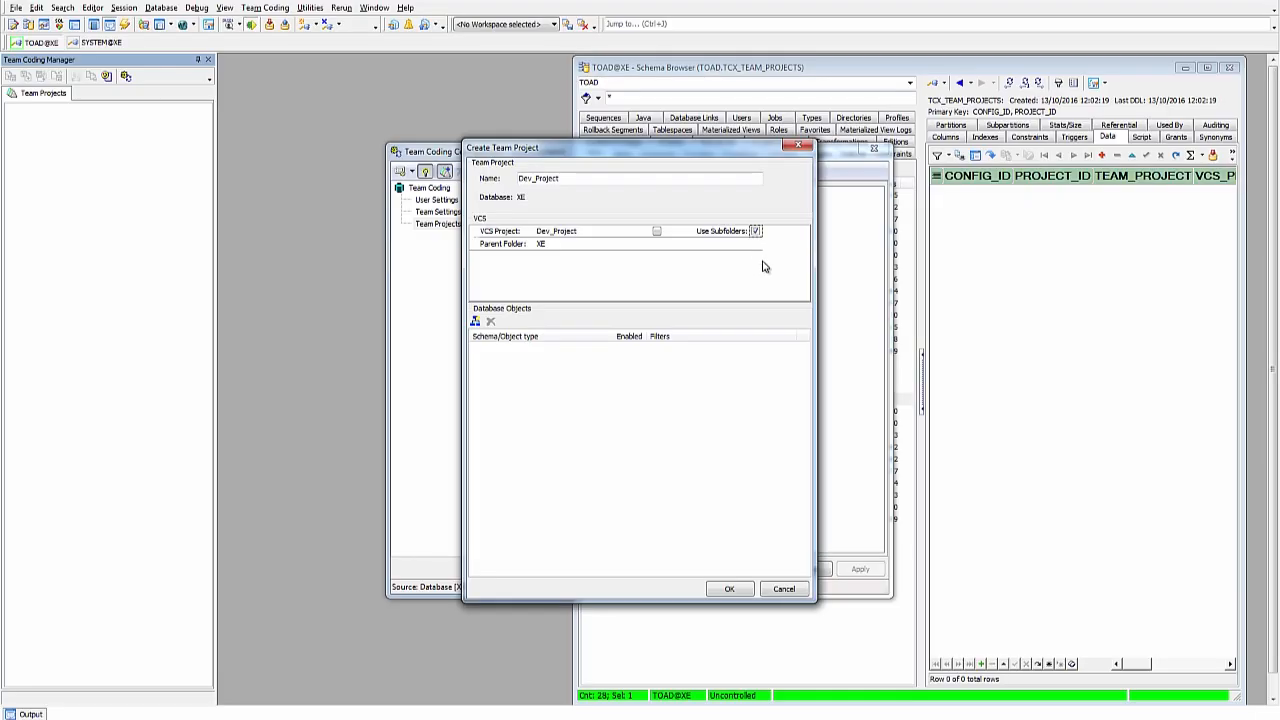
left_click(546, 244)
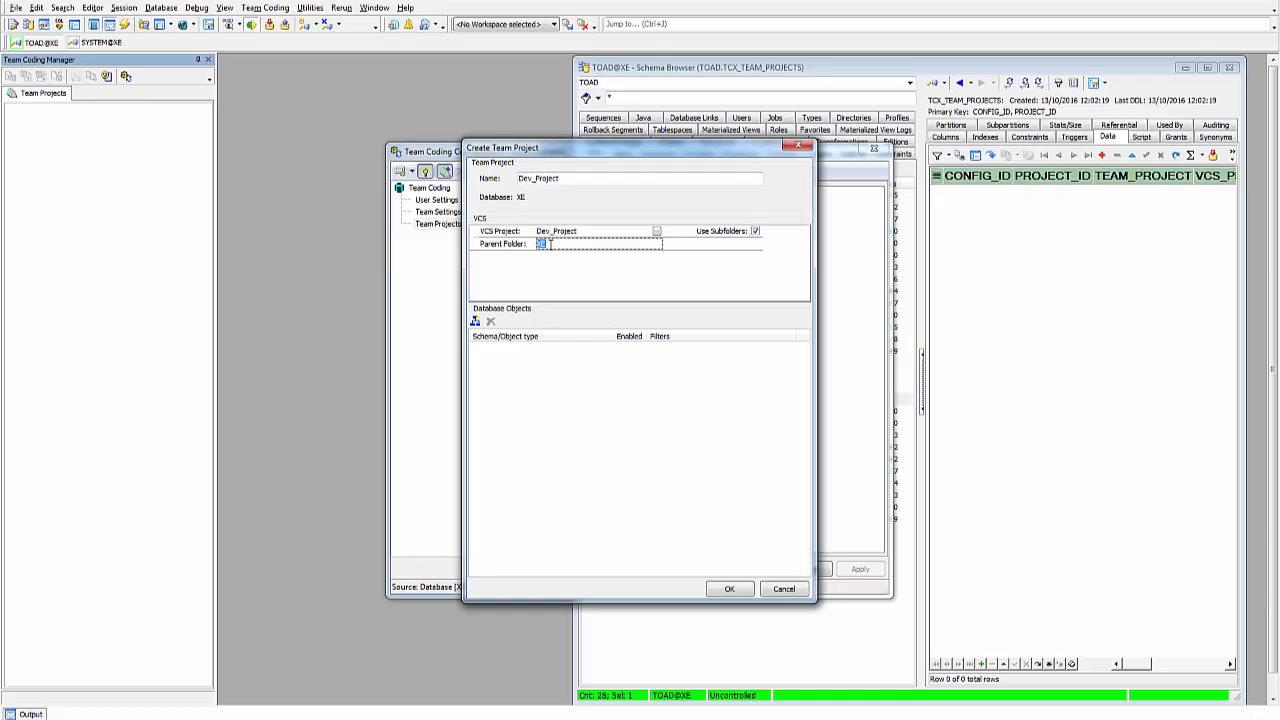
key("BackSpace")
Step: Add the QUEST_DEV schema to the project's database objects
left_click(478, 330)
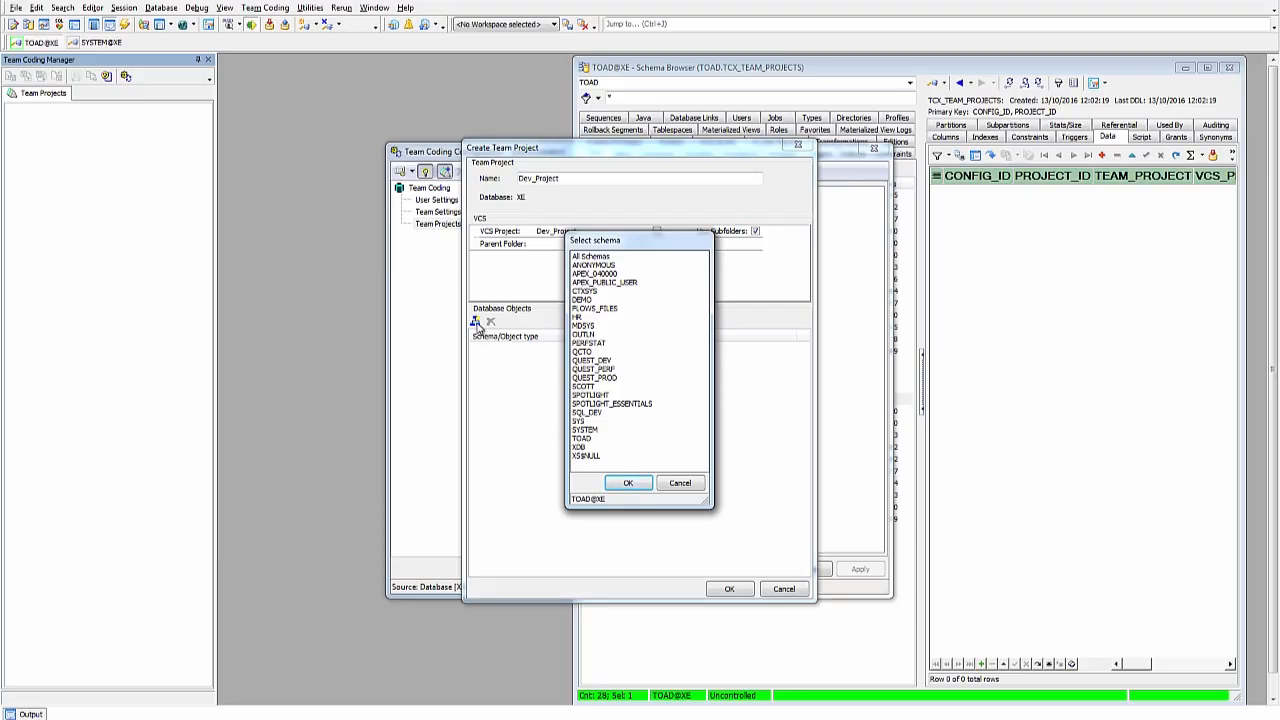
left_click(591, 361)
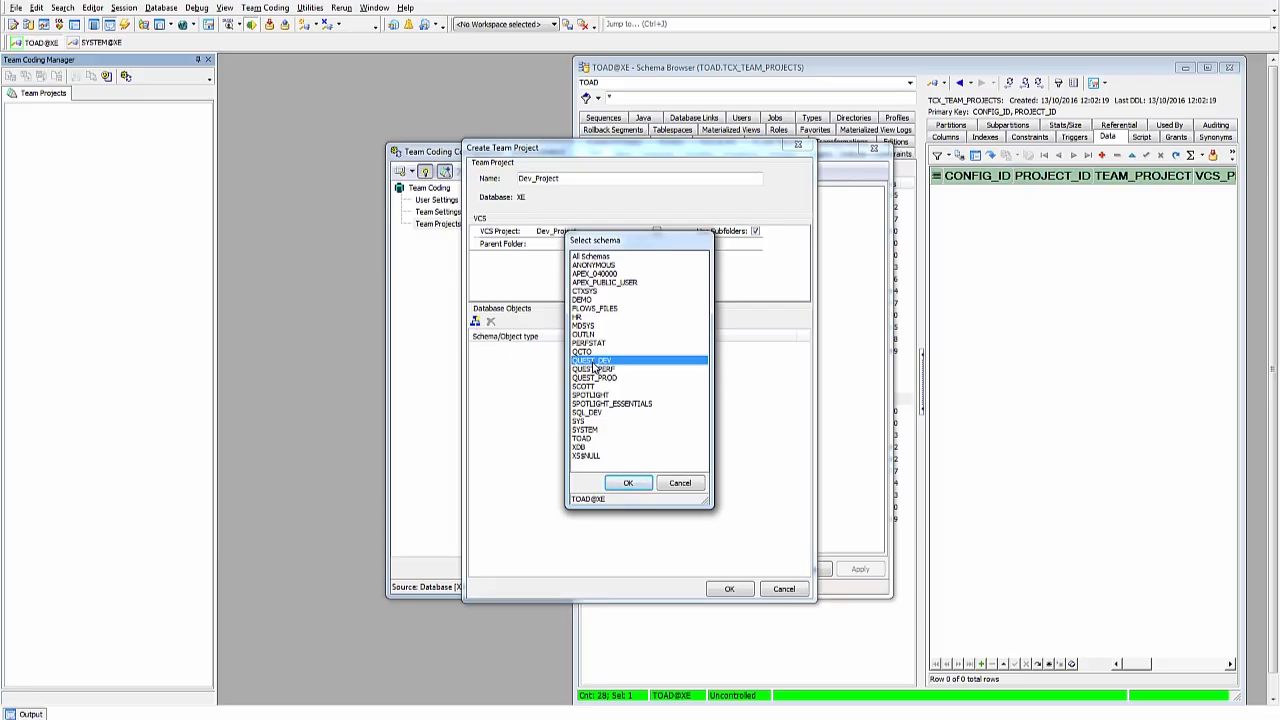
left_click(630, 484)
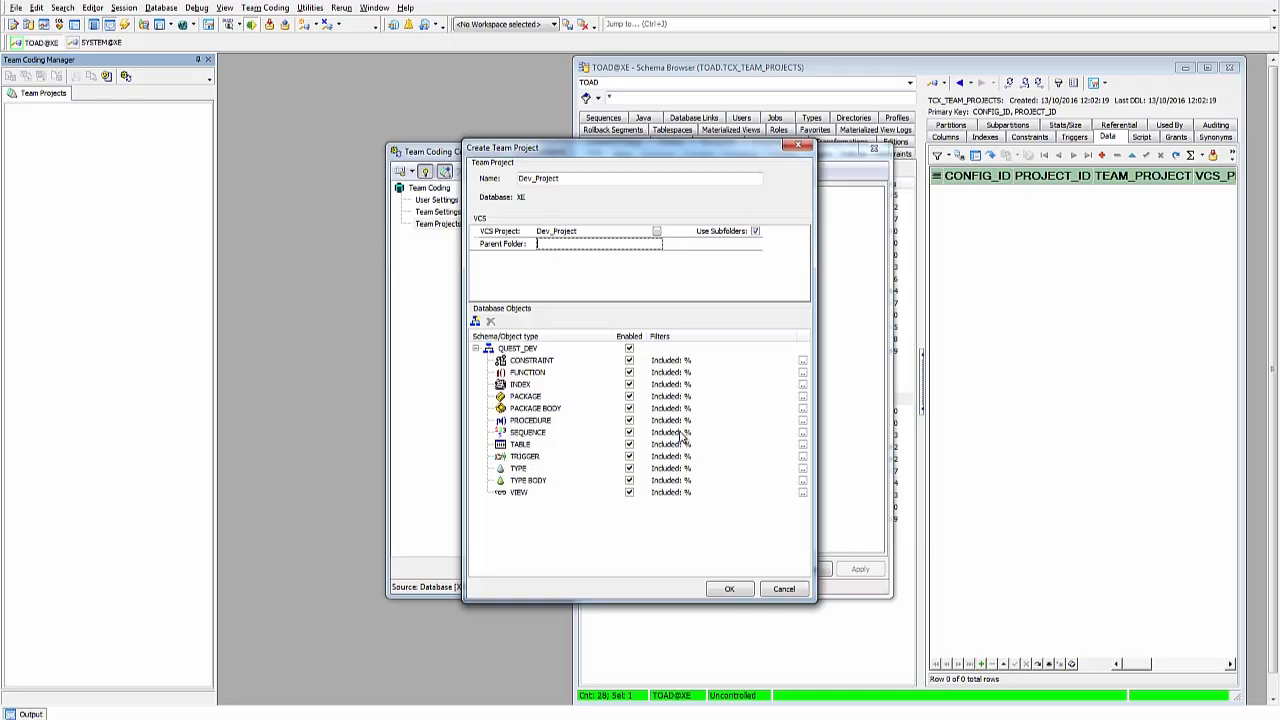
Step: Leave the CONSTRAINT object filters unchanged and finish creating the Dev_Project team project
left_click(673, 363)
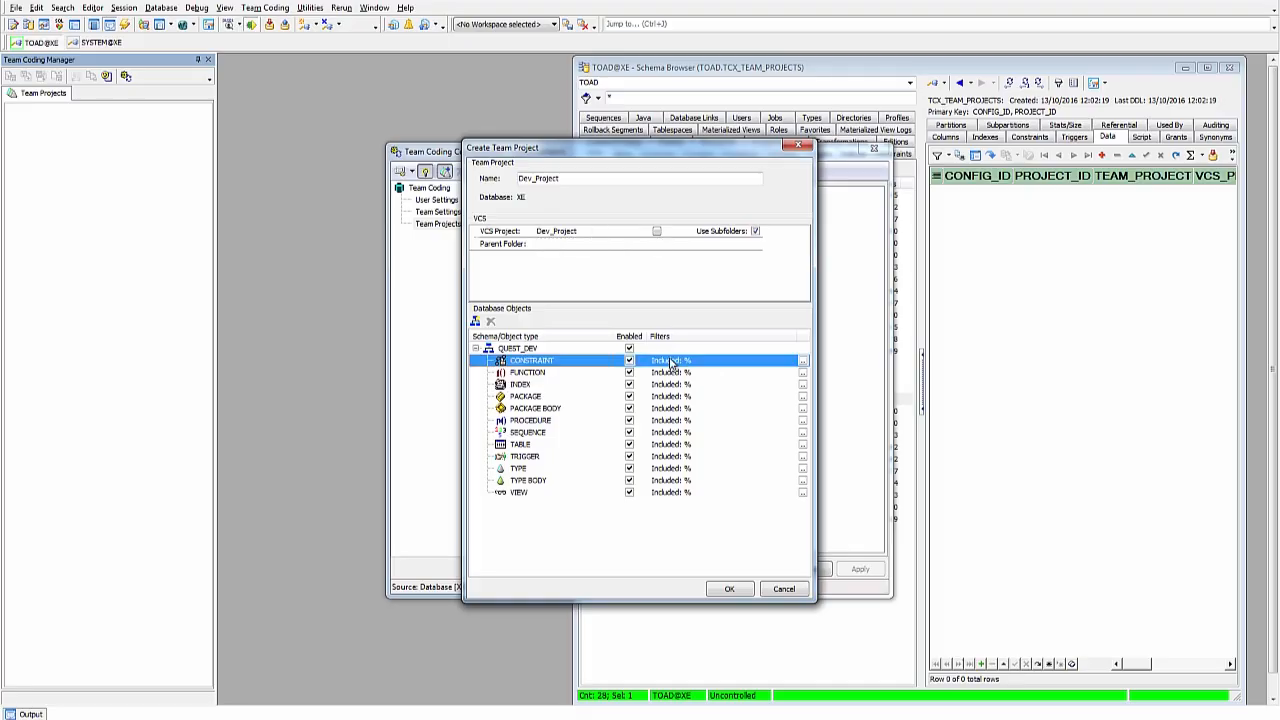
left_click(803, 366)
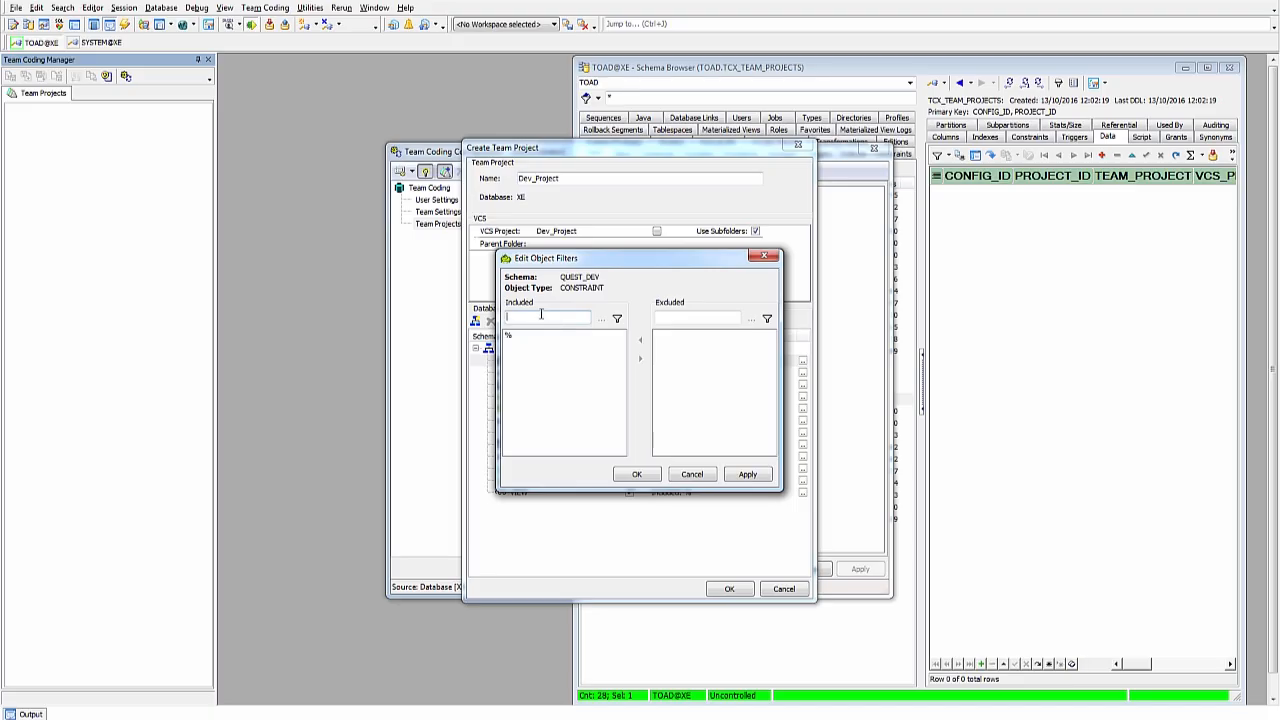
left_click(676, 319)
left_click(697, 477)
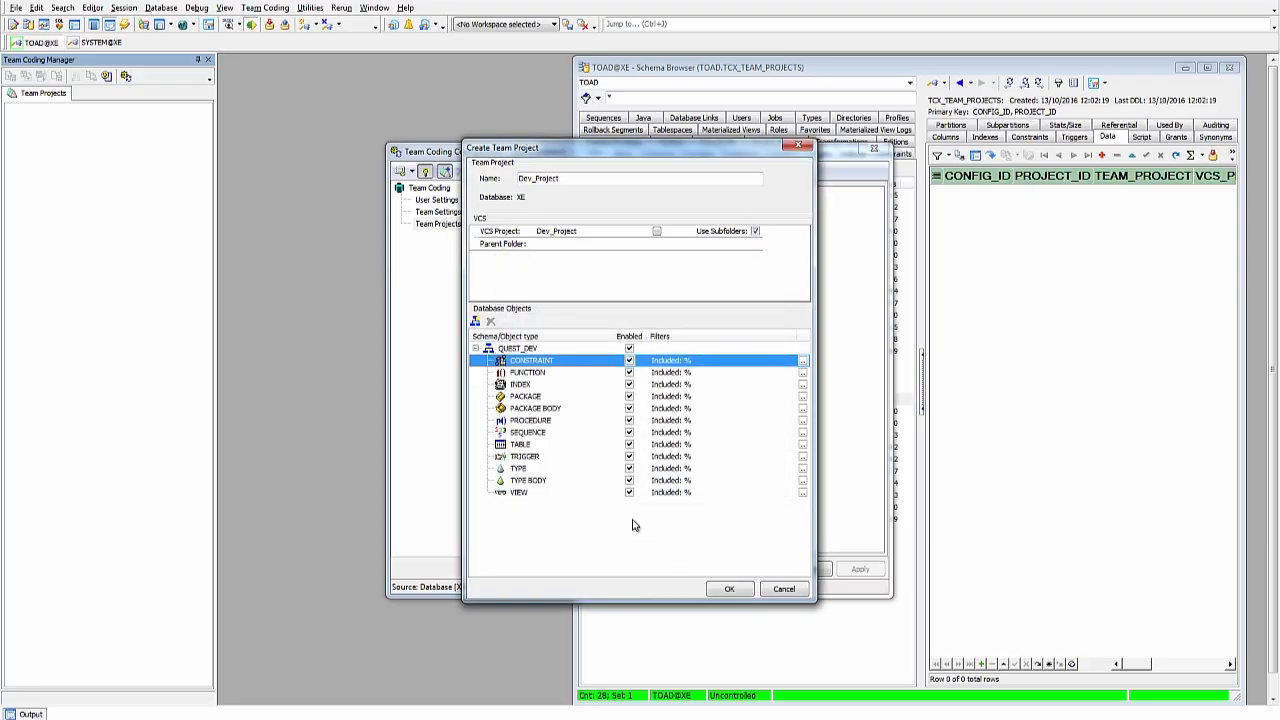
left_click(726, 589)
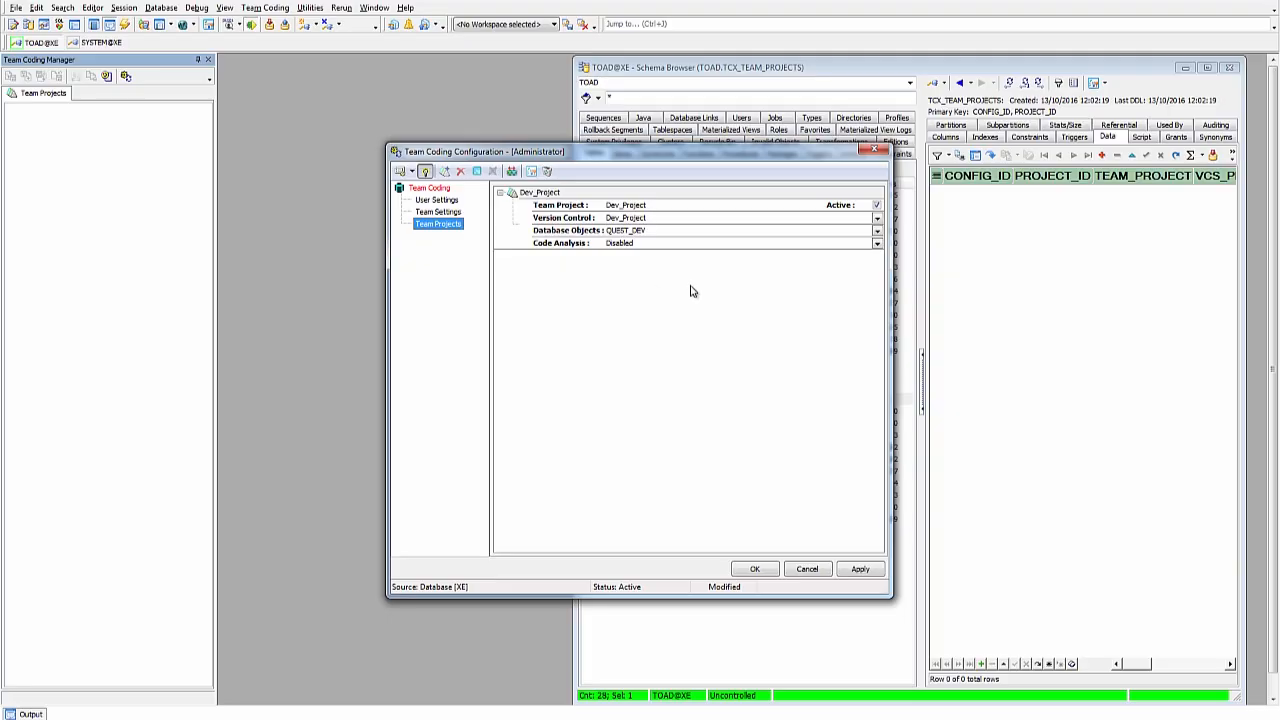
left_click(877, 244)
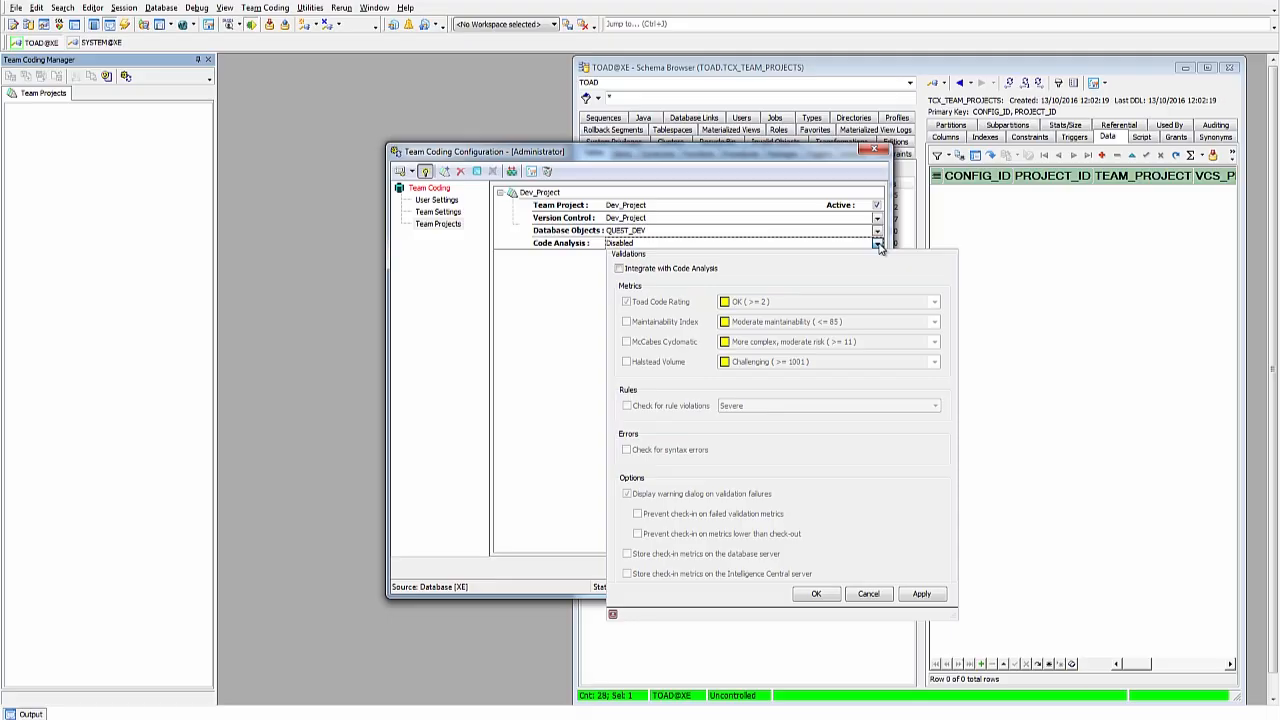
Step: Try the code analysis integration and check-in blocking options, cancel, and return to Team Settings
left_click(620, 270)
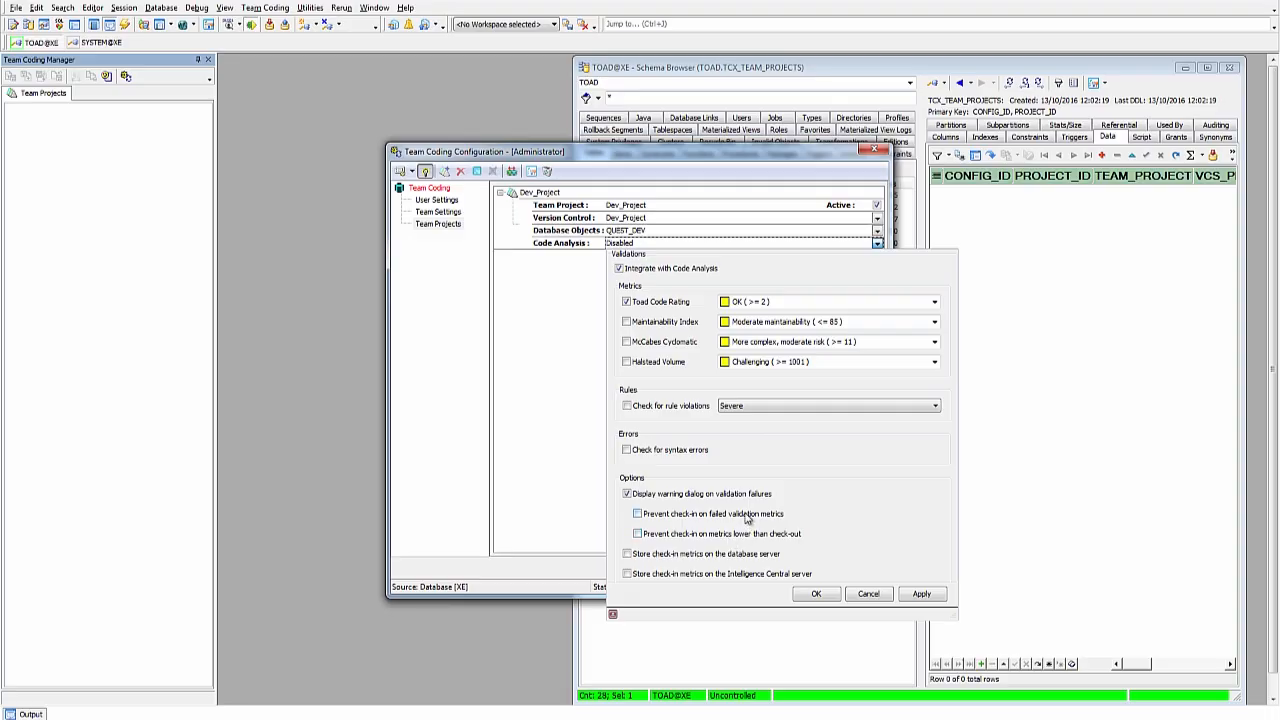
left_click(638, 534)
left_click(638, 534)
left_click(877, 597)
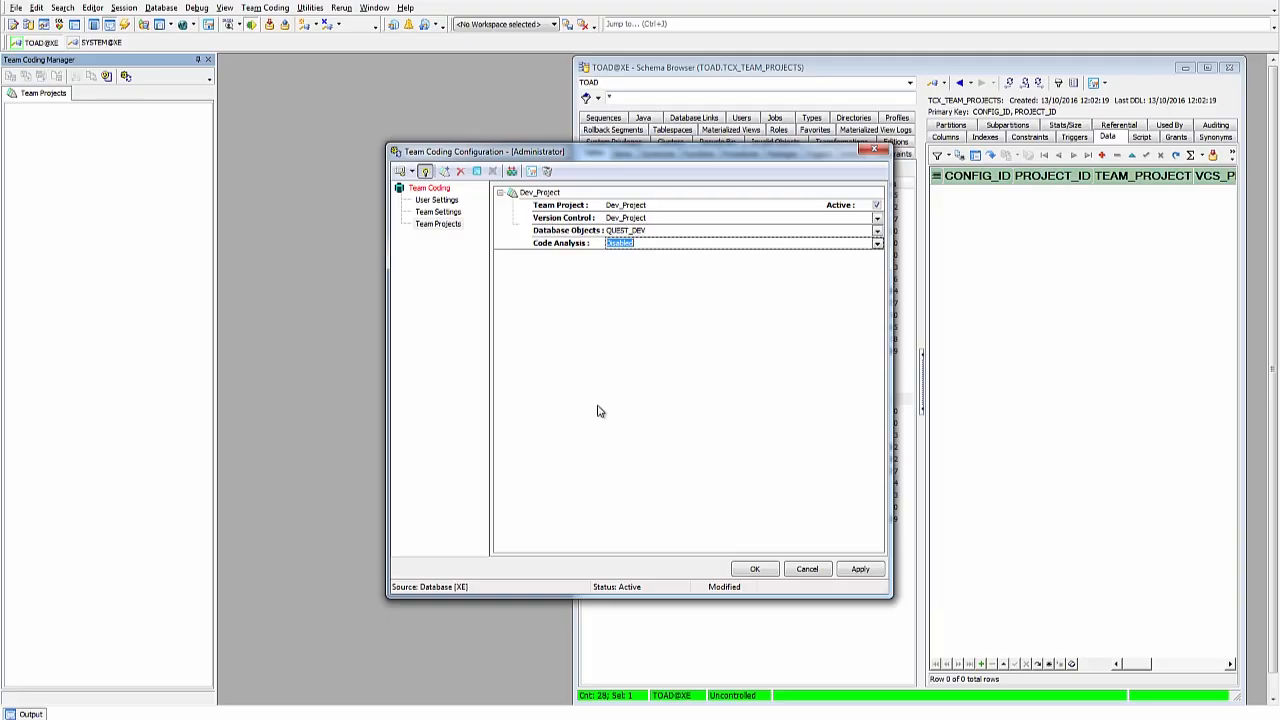
left_click(439, 214)
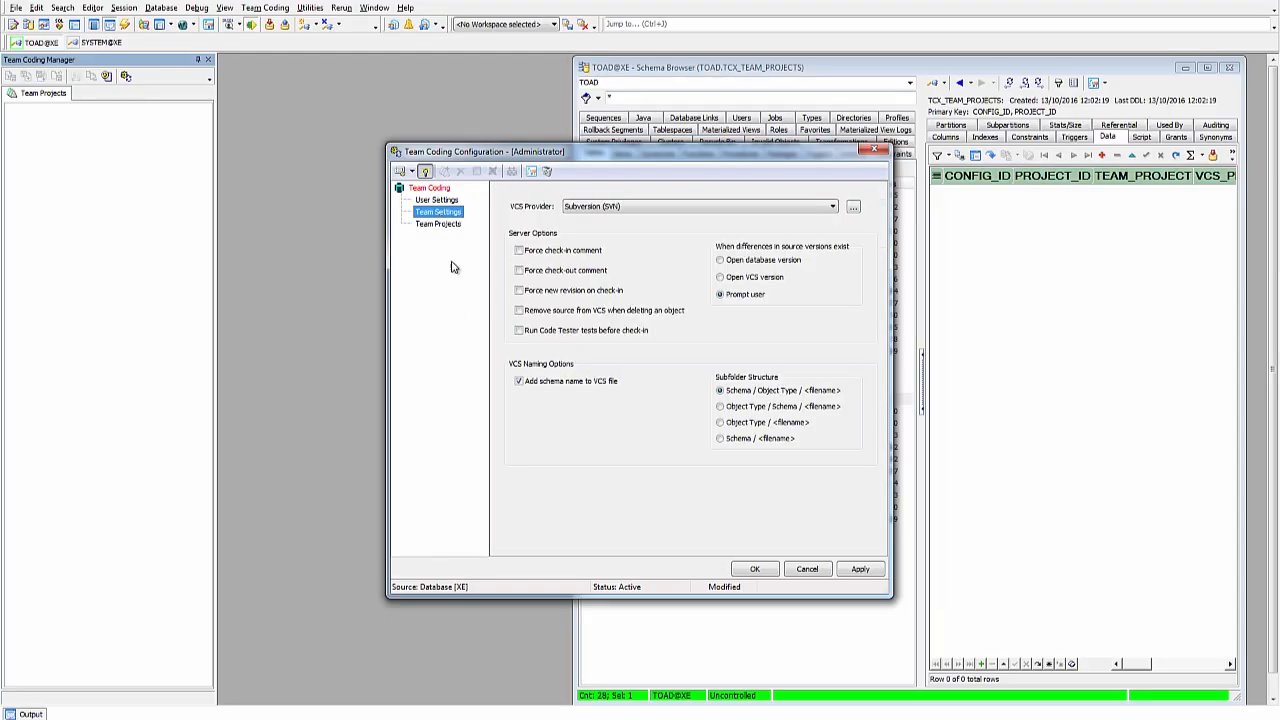
Step: Keep Code Tester before check-in off, save the configuration, and approve a new VCS revision
left_click(520, 333)
left_click(519, 330)
left_click(753, 569)
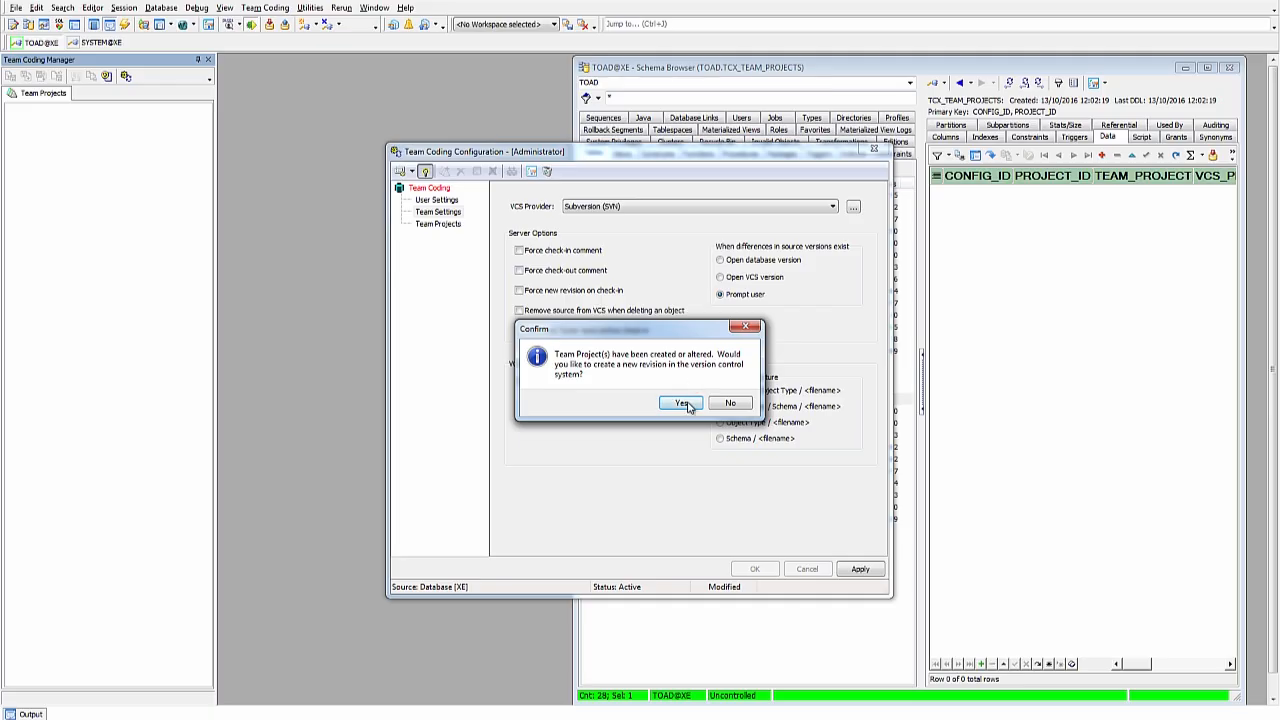
left_click(687, 403)
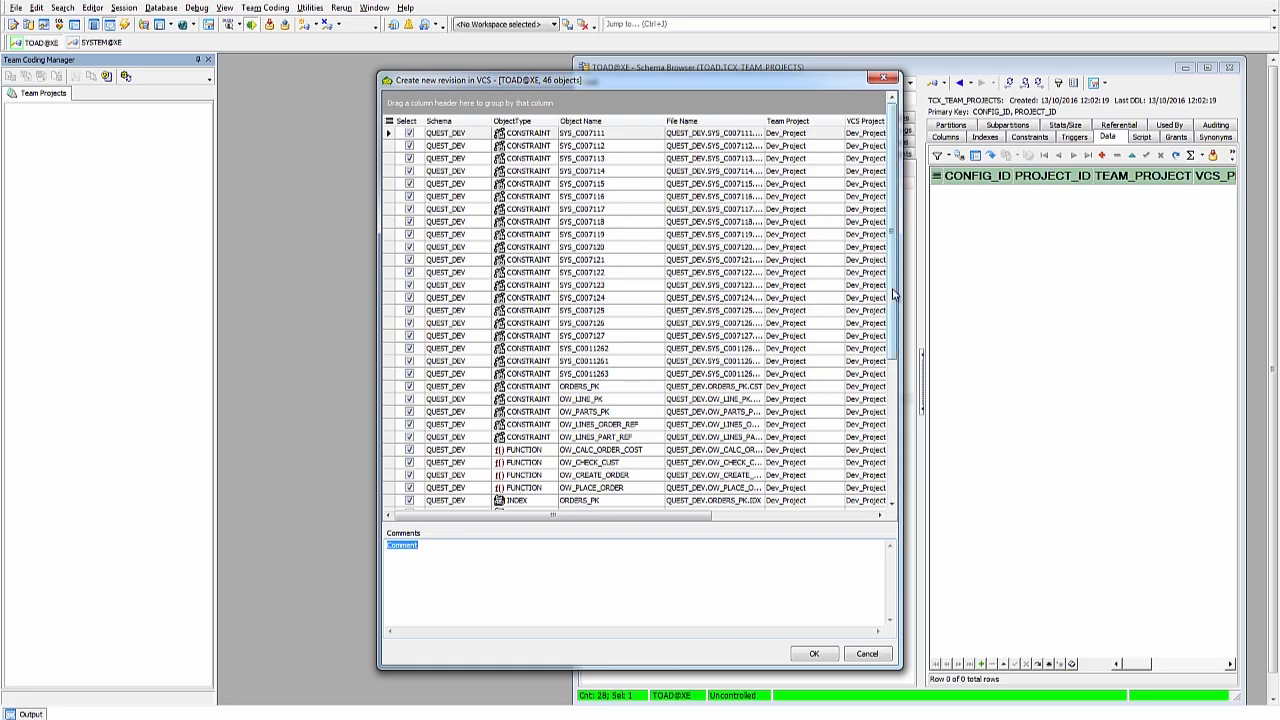
Step: Commit the 46 QUEST_DEV objects as a new Subversion revision, skipping the Intelligence Central password
left_click_drag(900, 288, 1110, 285)
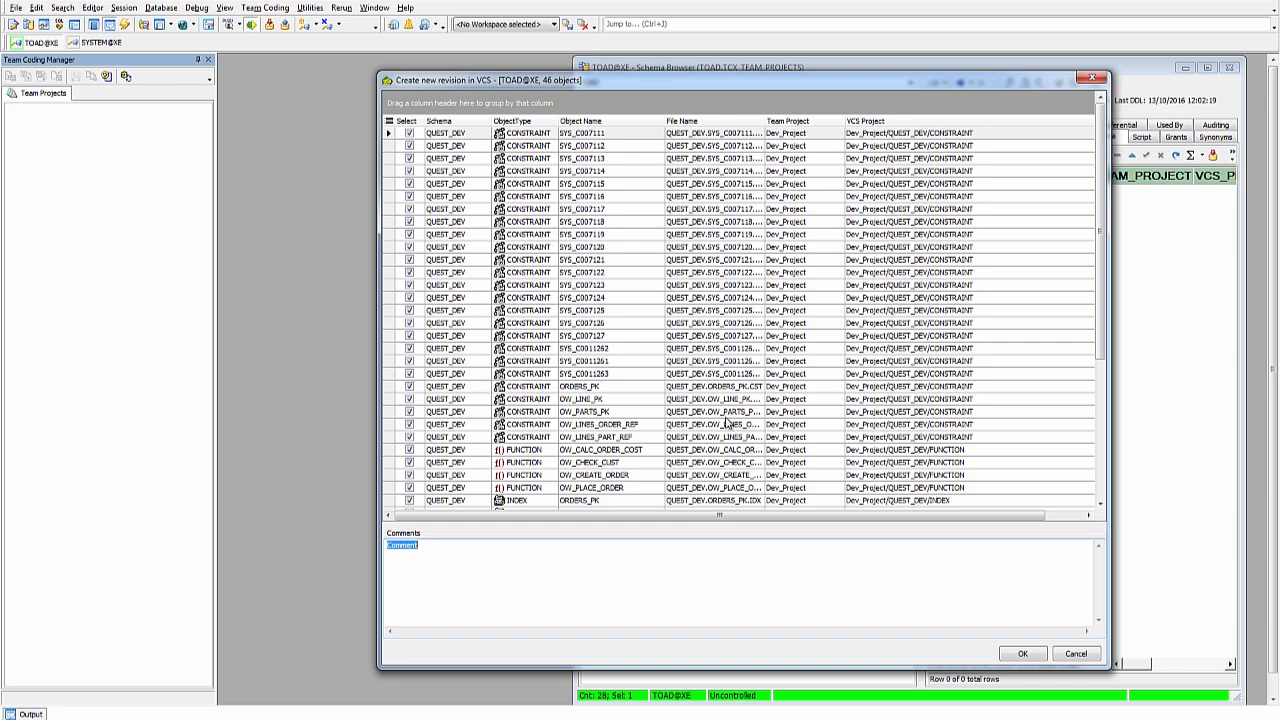
left_click(1013, 655)
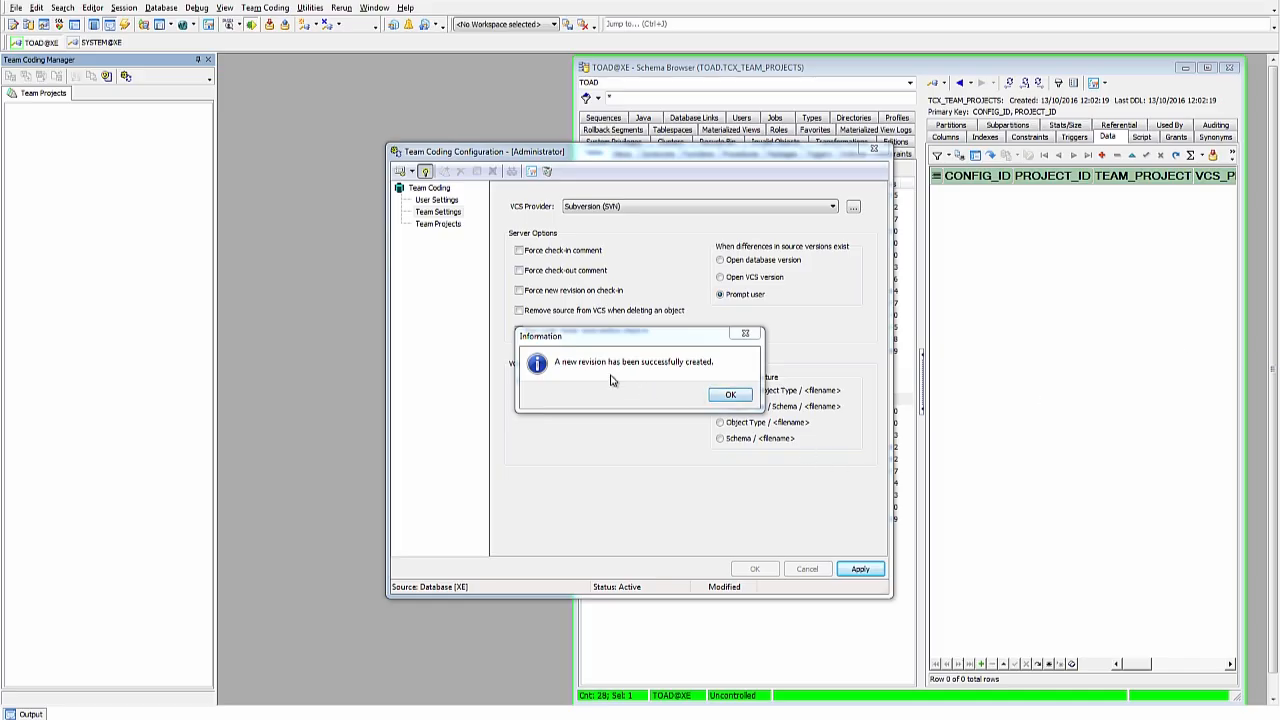
left_click(730, 394)
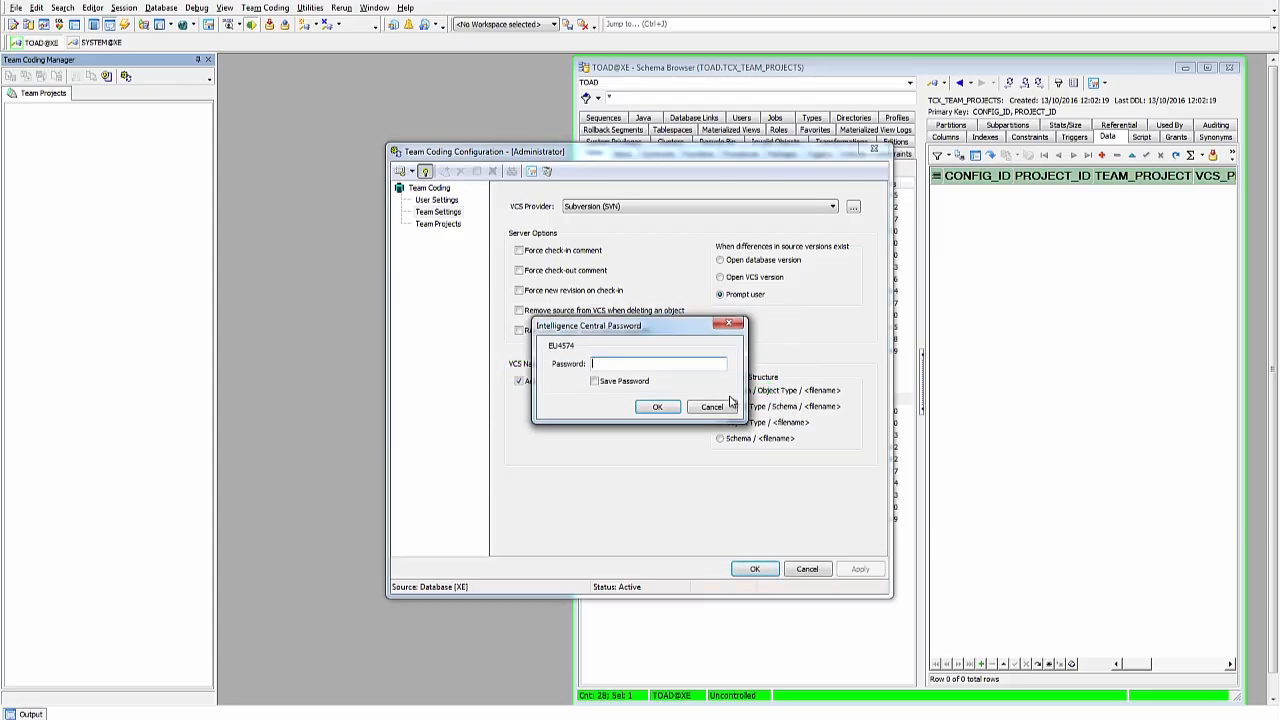
left_click(728, 405)
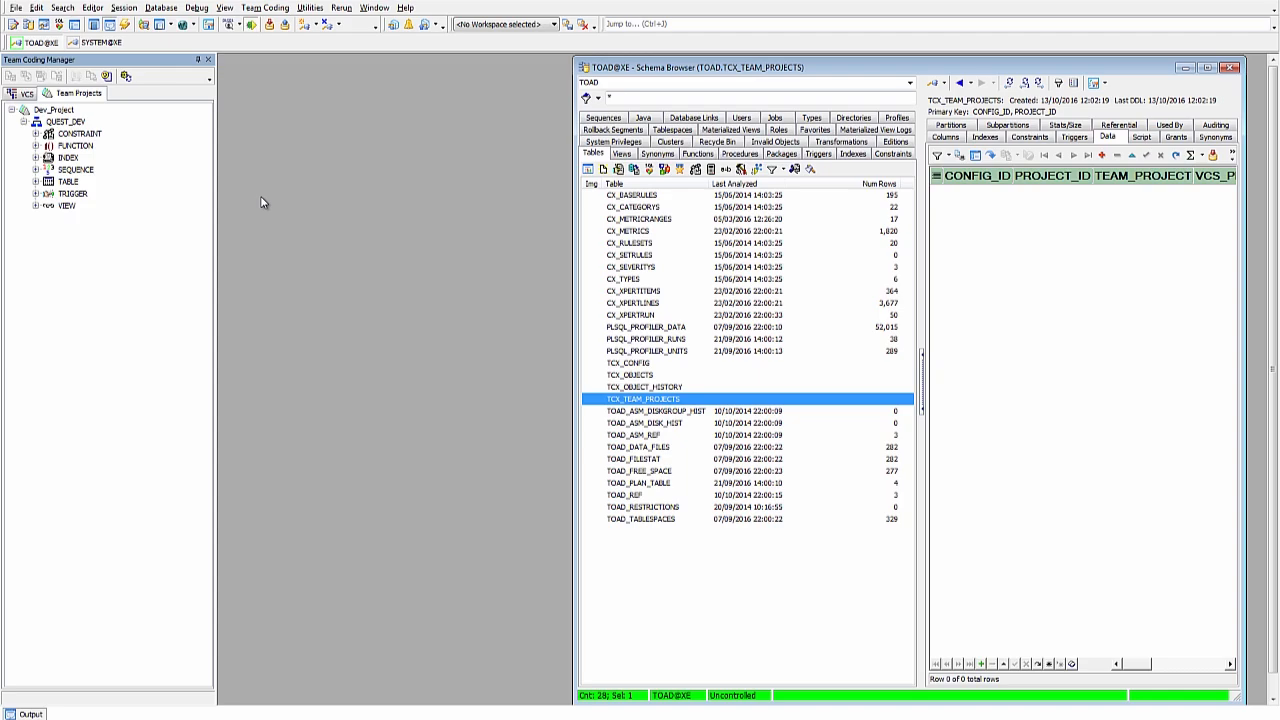
left_click(266, 8)
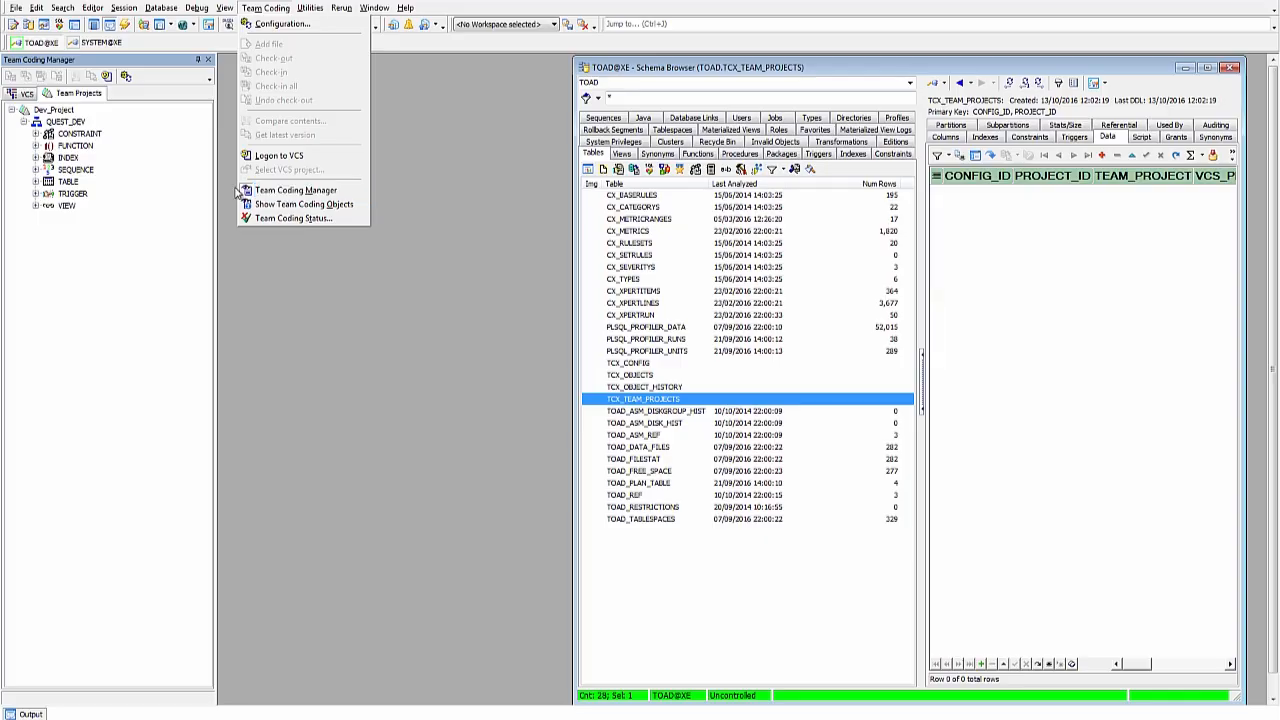
Step: Expand FUNCTION and TABLE under Dev_Project to list functions like OW_CALC_ORDER_COST and OW_CUSTOMERS
left_click(101, 66)
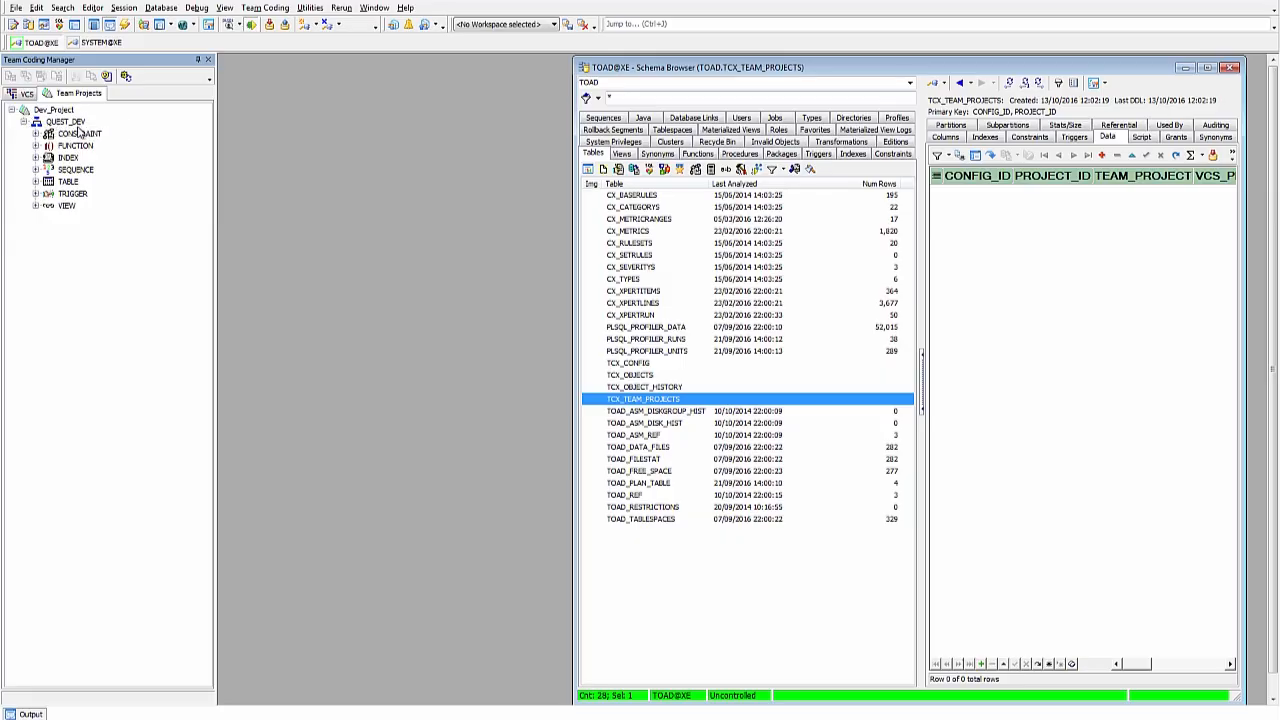
left_click(36, 146)
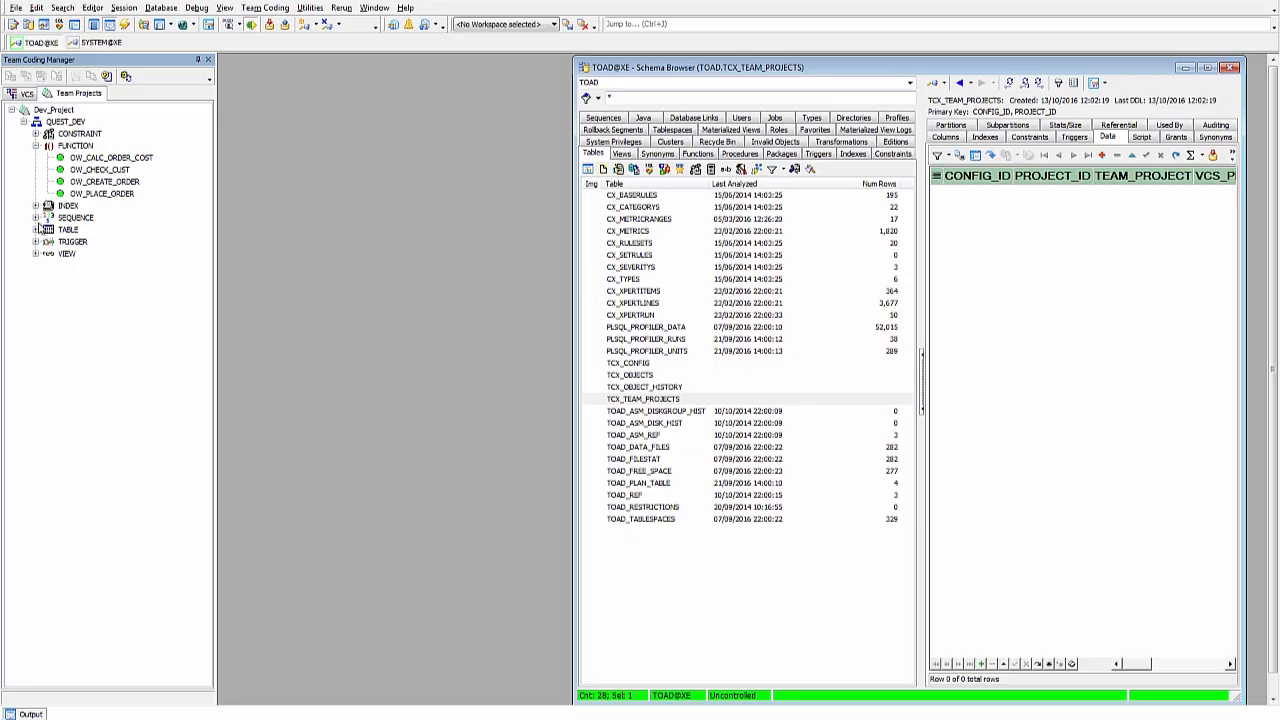
left_click(36, 230)
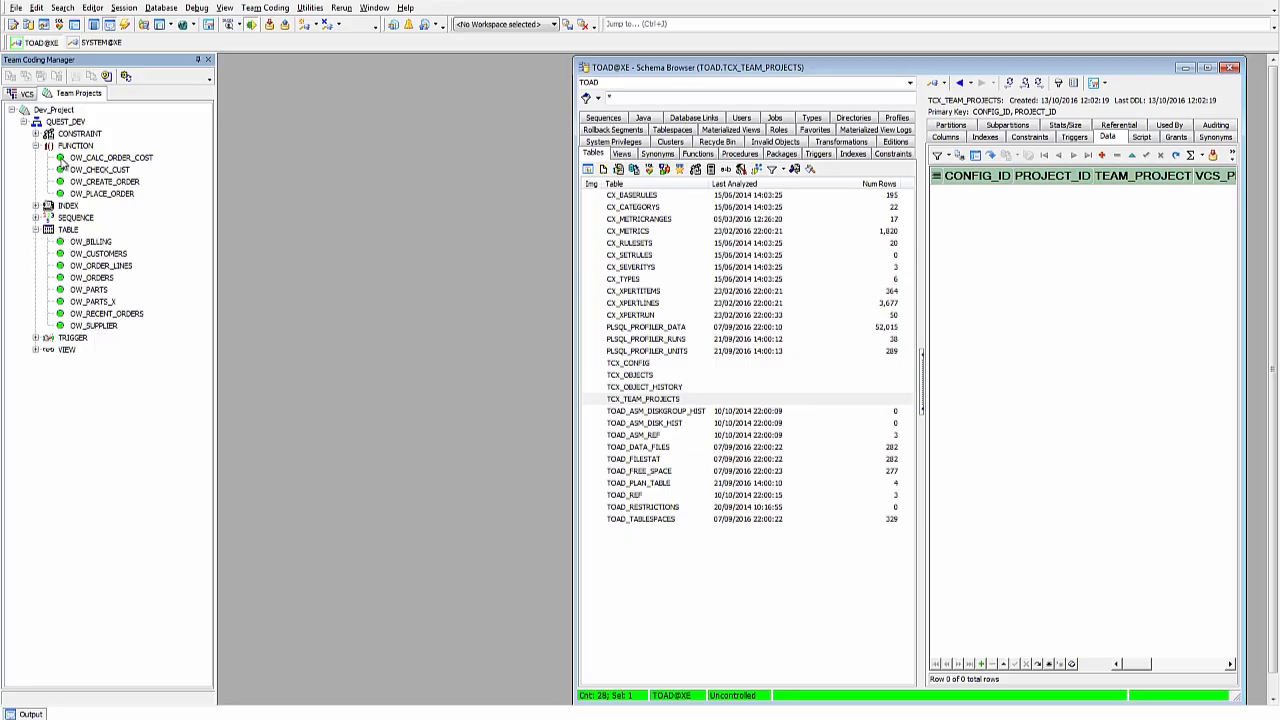
mouse_move(61, 163)
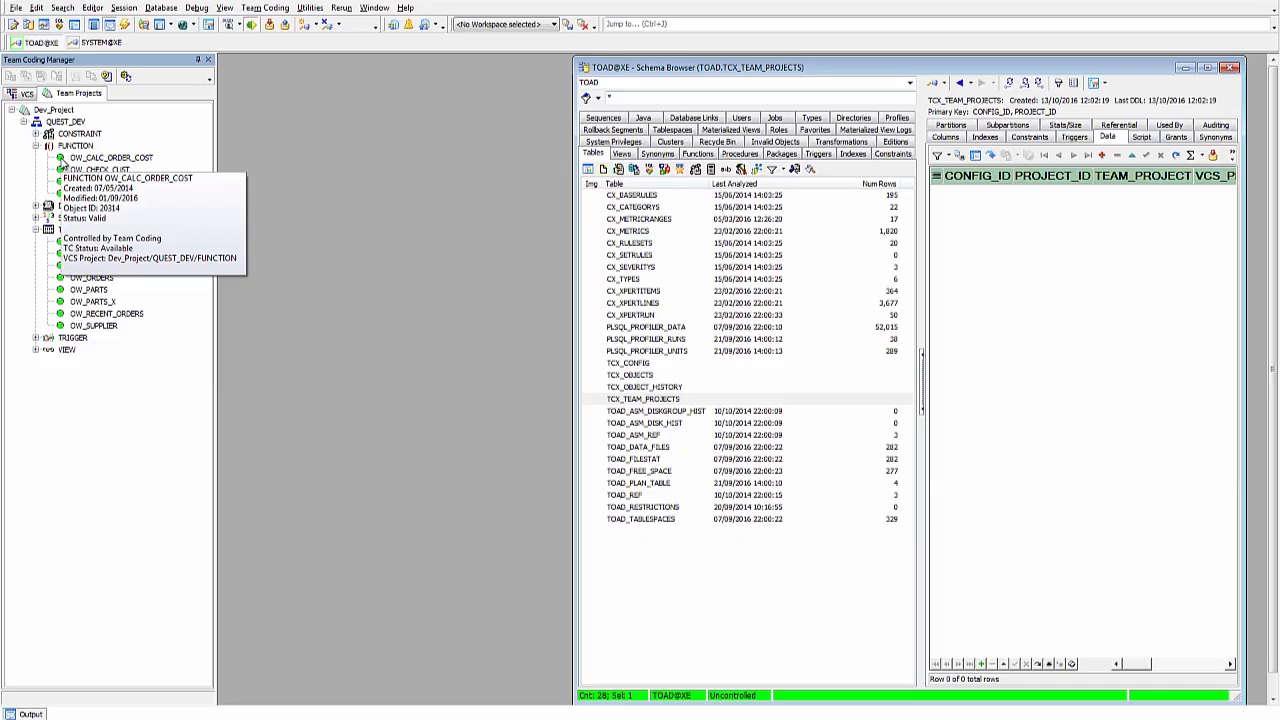
Step: Log in to Subversion in the VCS view and expand SVN > Dev_Project > QUEST_DEV > FUNCTION
left_click(25, 94)
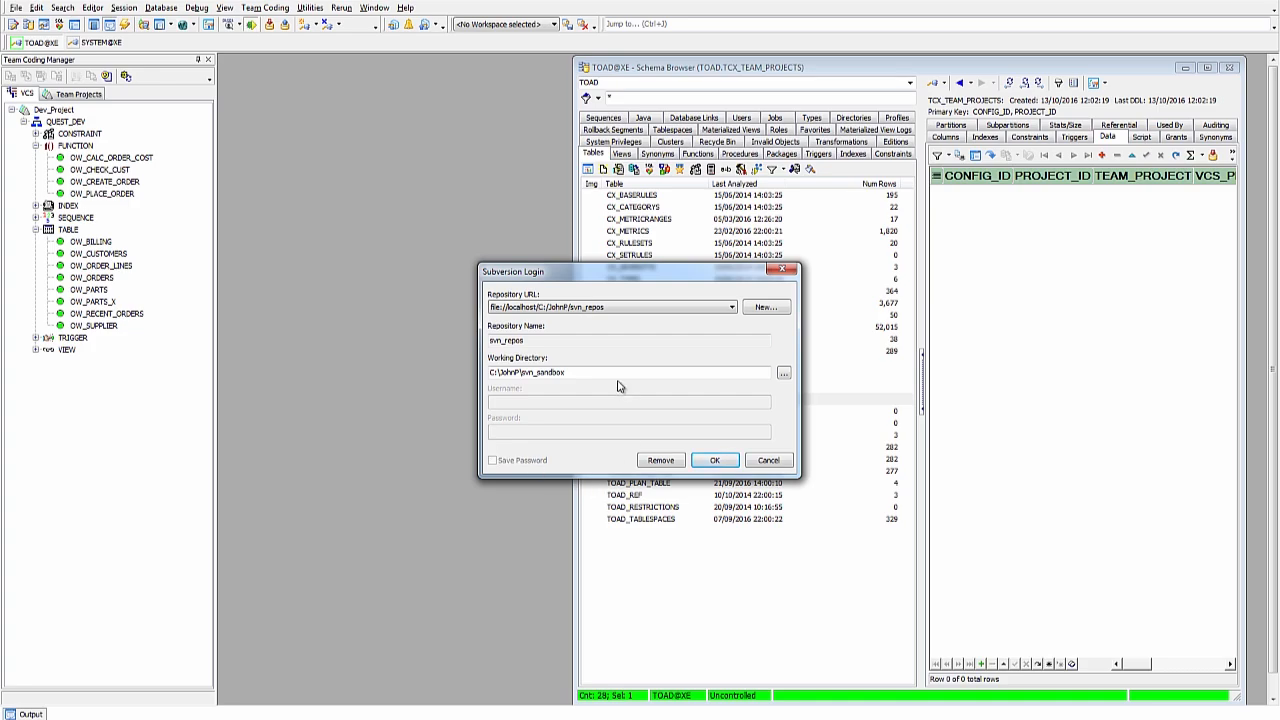
left_click(712, 460)
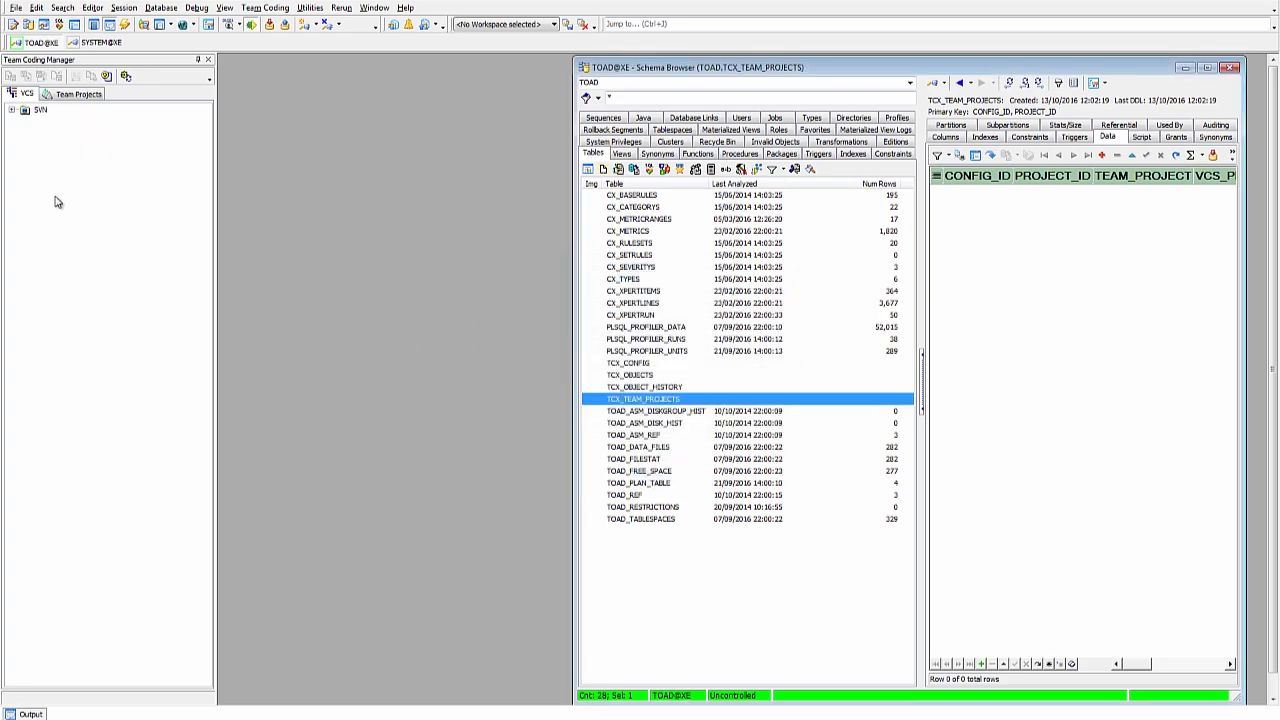
left_click(12, 110)
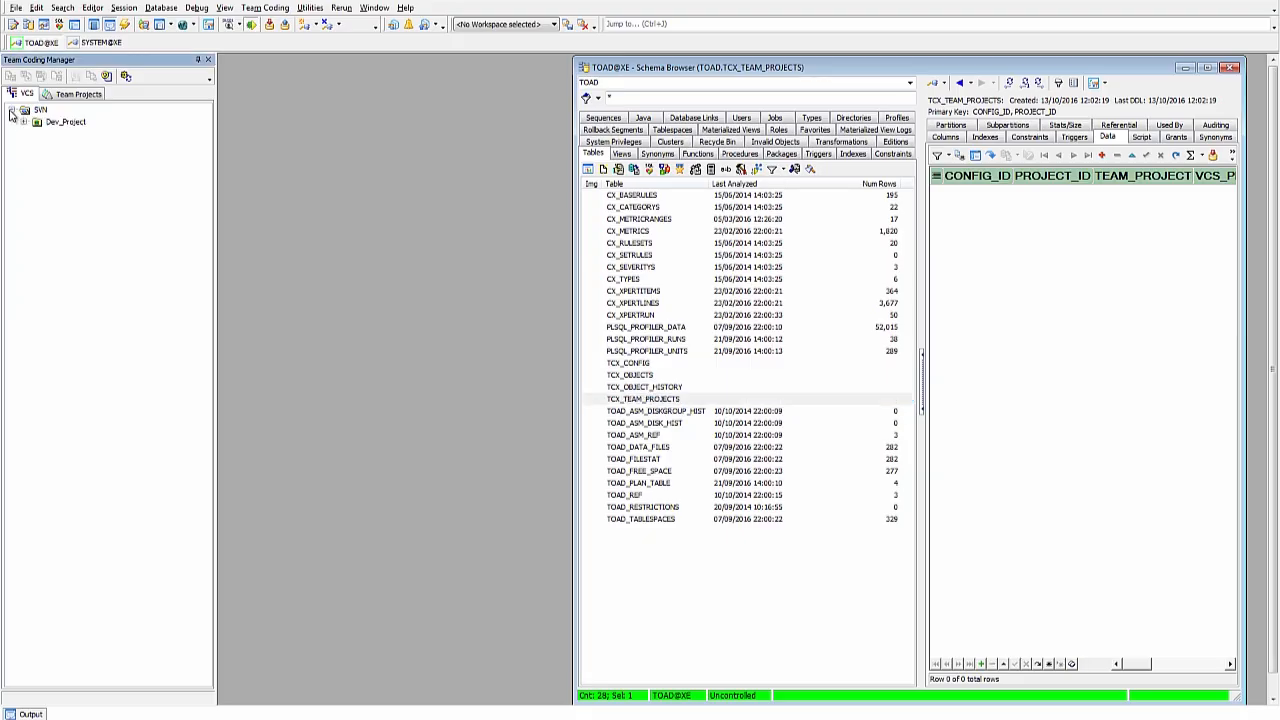
left_click(23, 122)
left_click(36, 134)
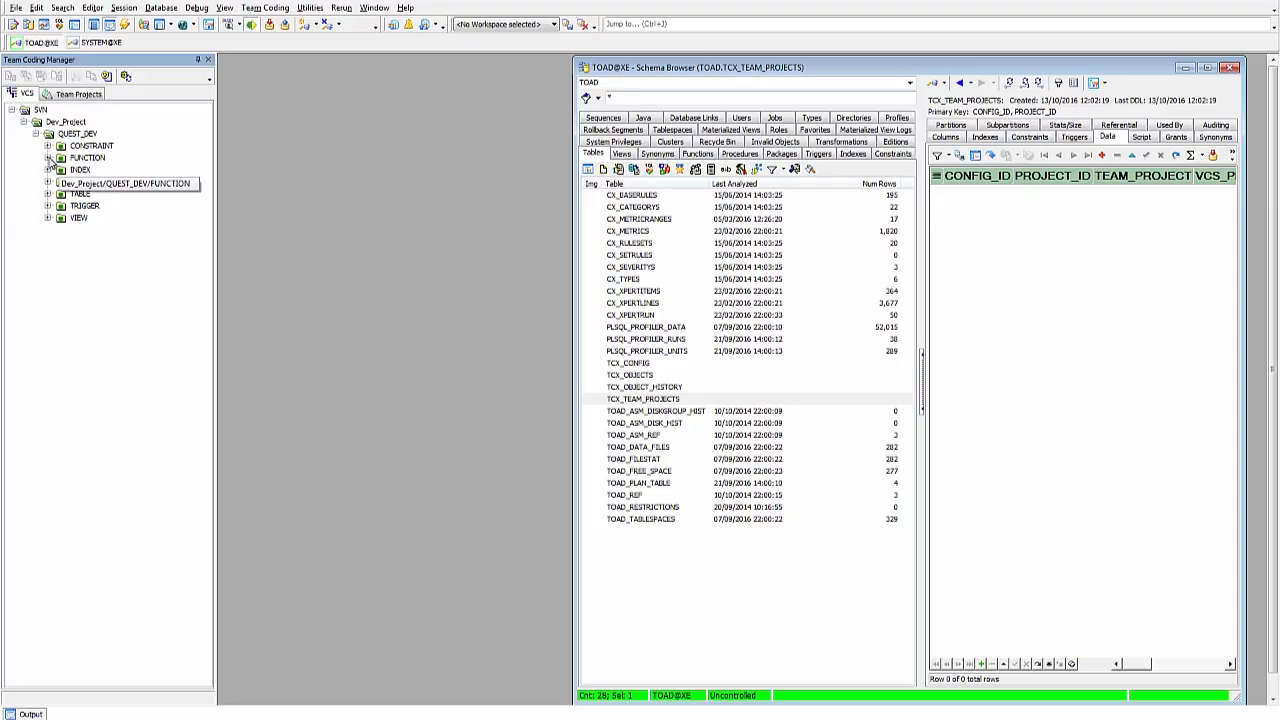
left_click(47, 158)
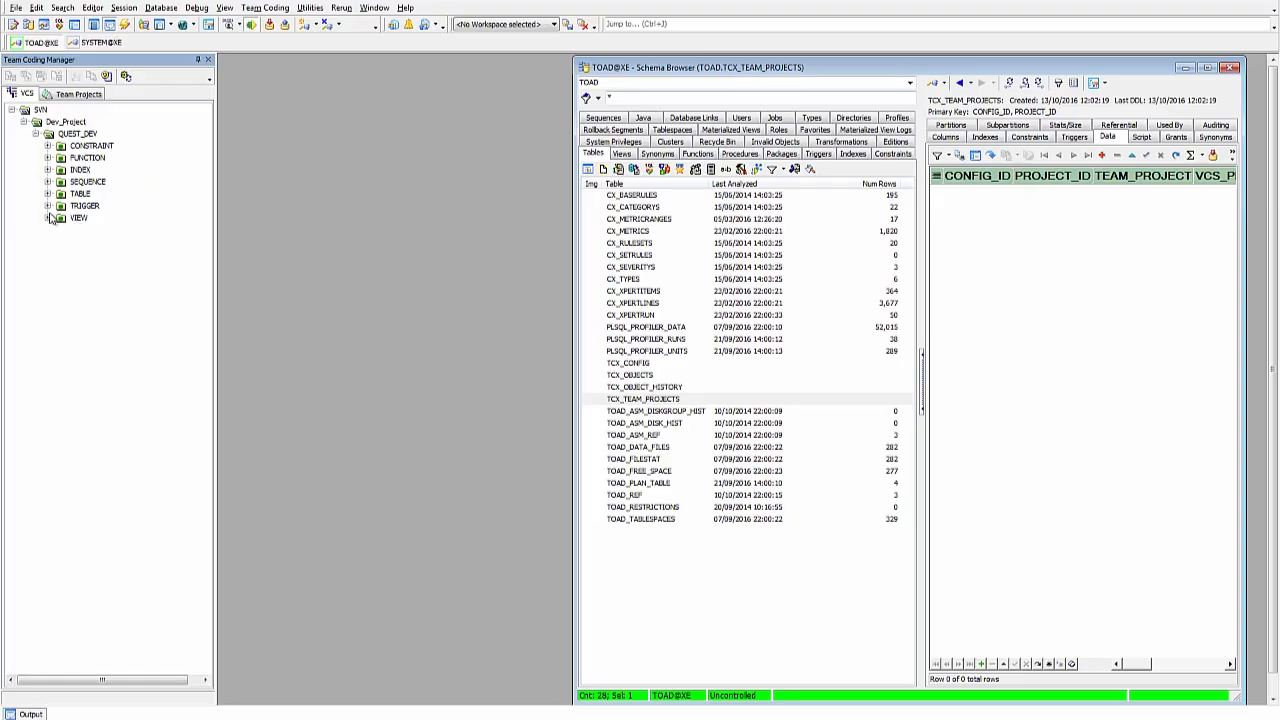